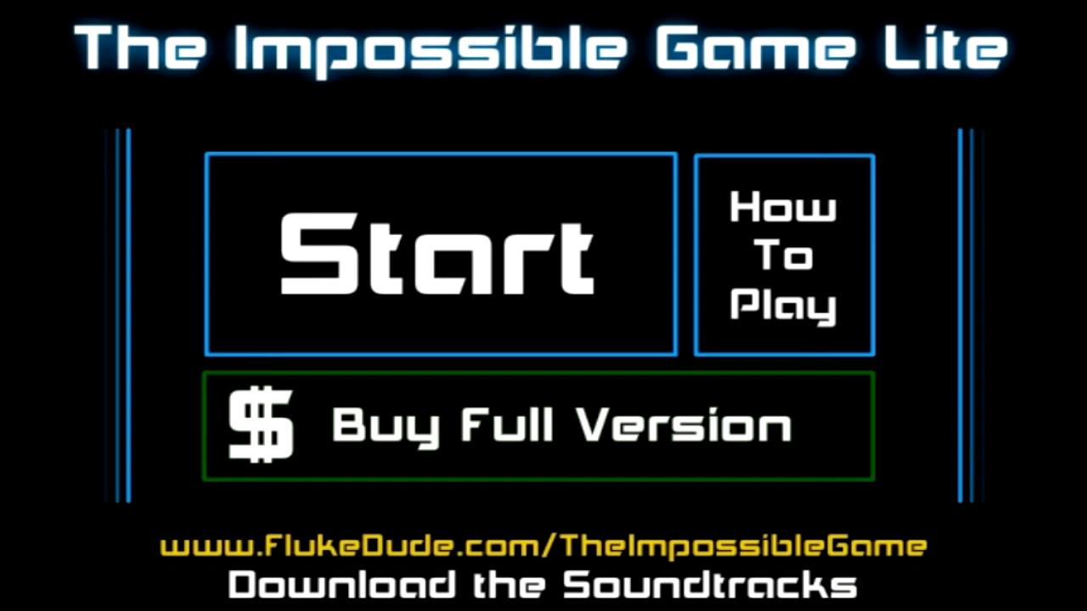
# Step: Start the Lite level and jump the first spike groups over two attempts
pyautogui.click(440, 254)
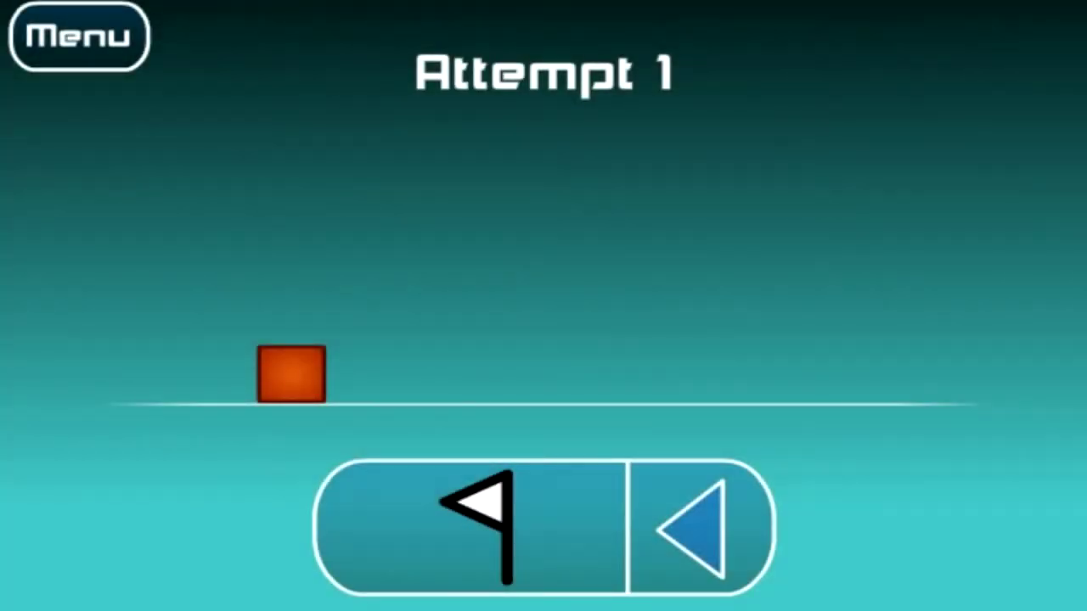
pyautogui.click(543, 255)
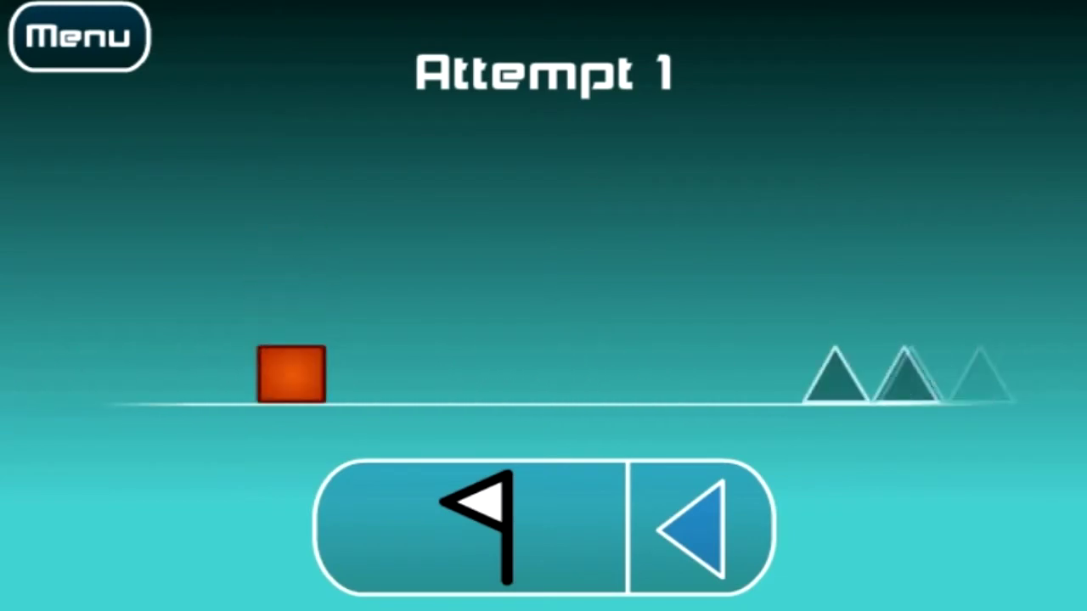
pyautogui.click(543, 255)
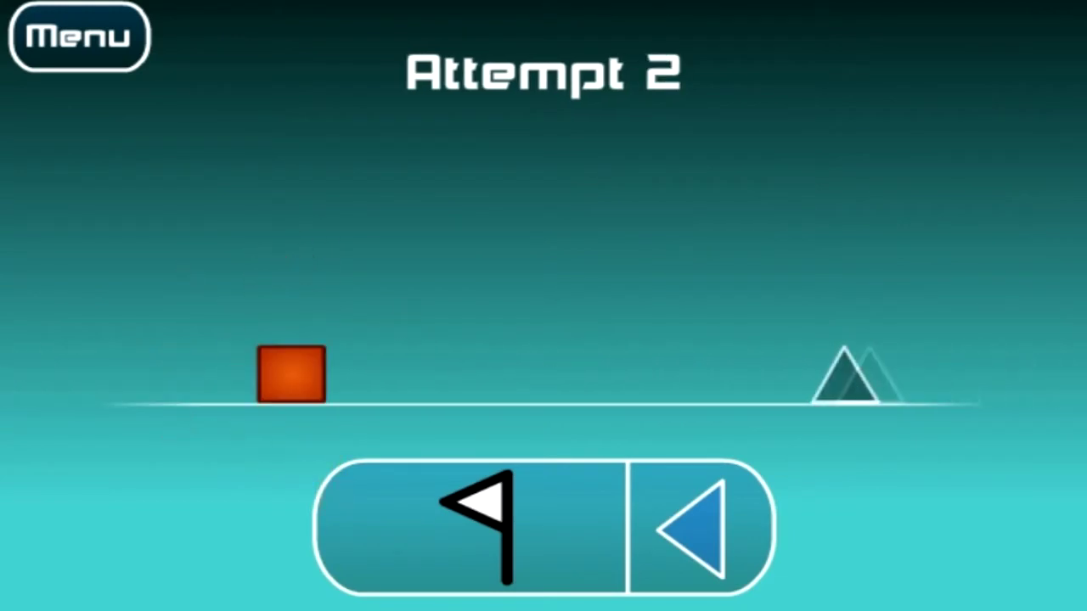
pyautogui.click(543, 255)
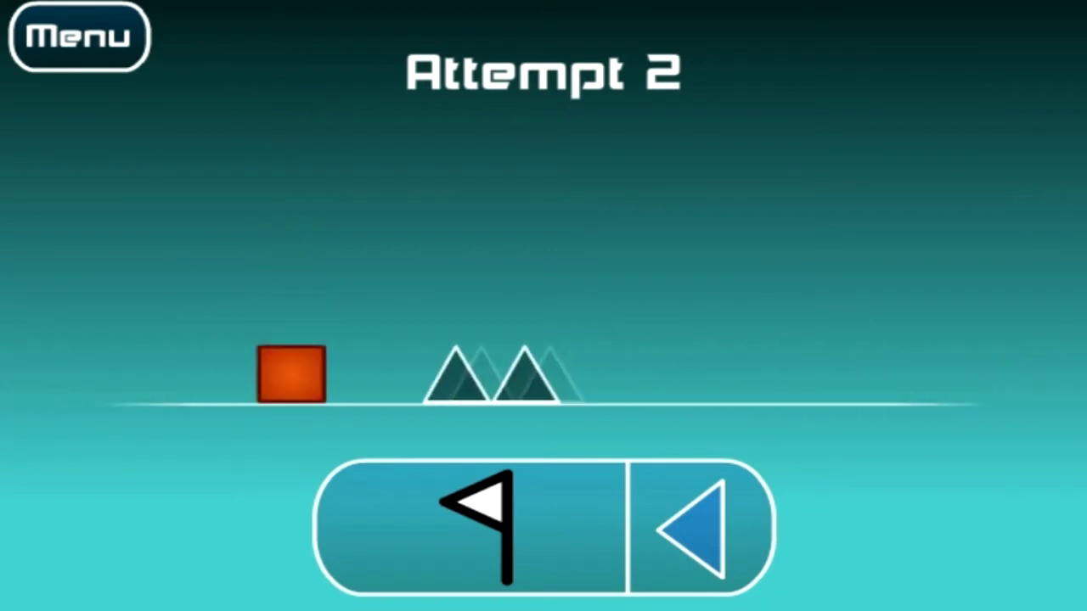
pyautogui.click(543, 254)
pyautogui.click(543, 255)
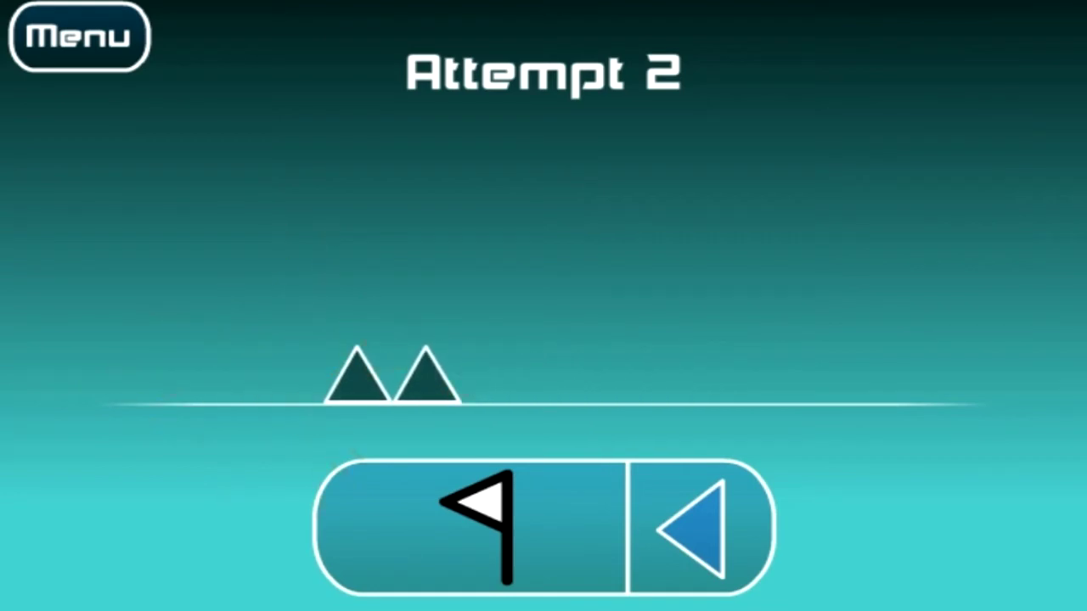
# Step: On attempts 3 and 4, clear the single, double and triple spikes toward the black blocks
pyautogui.press('space')
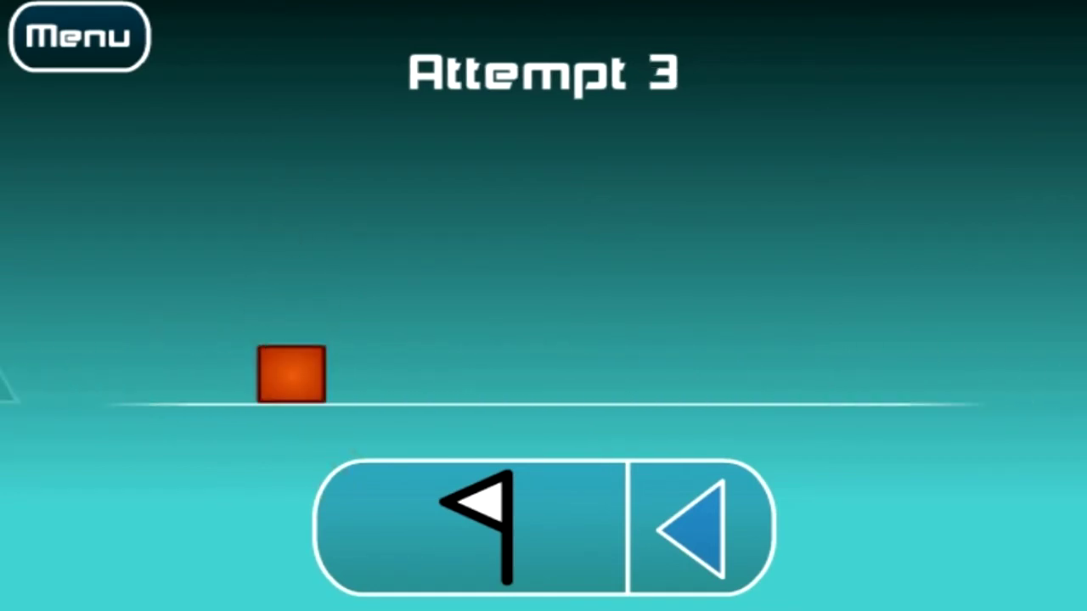
pyautogui.press('space')
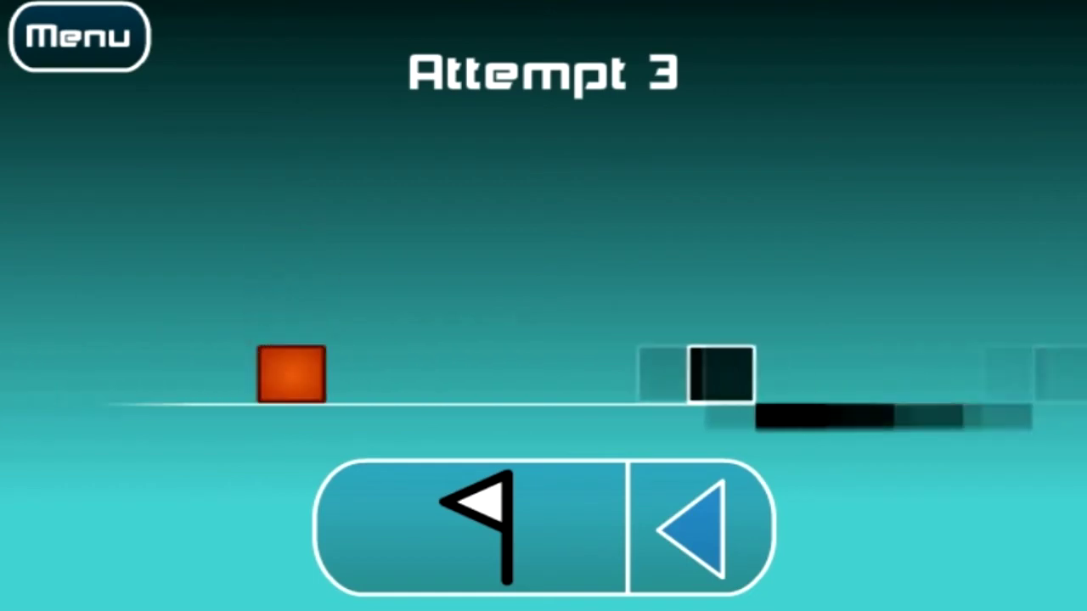
pyautogui.press('space')
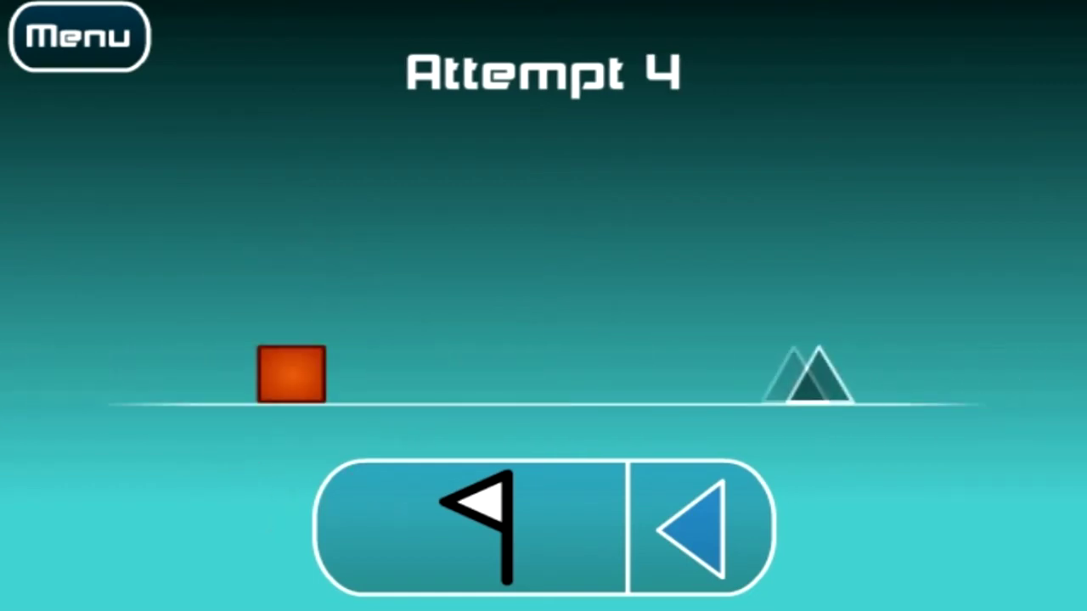
pyautogui.press('space')
pyautogui.press('space')
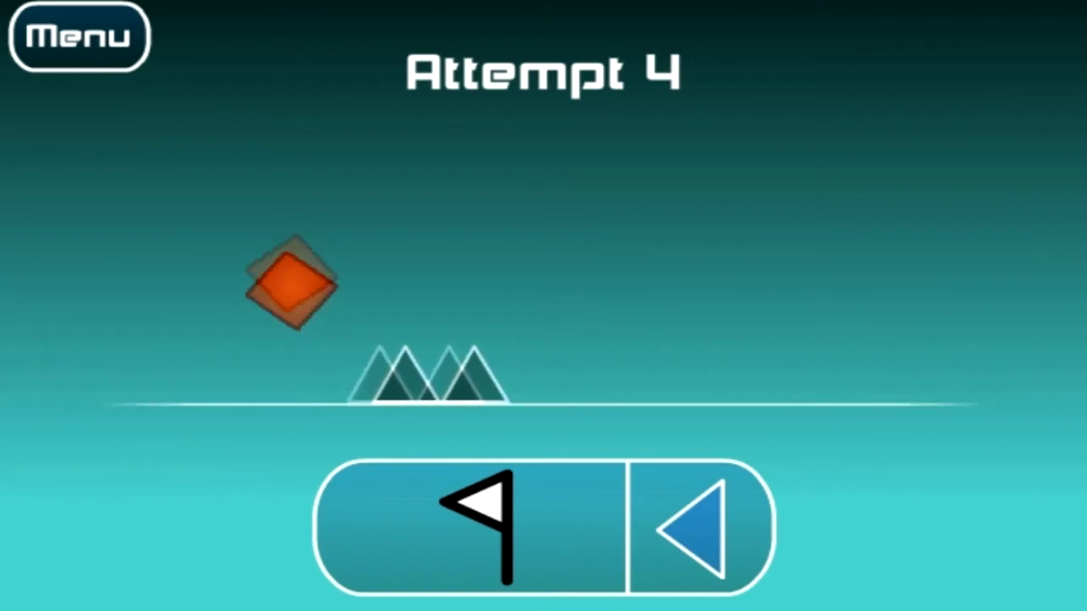
pyautogui.press('space')
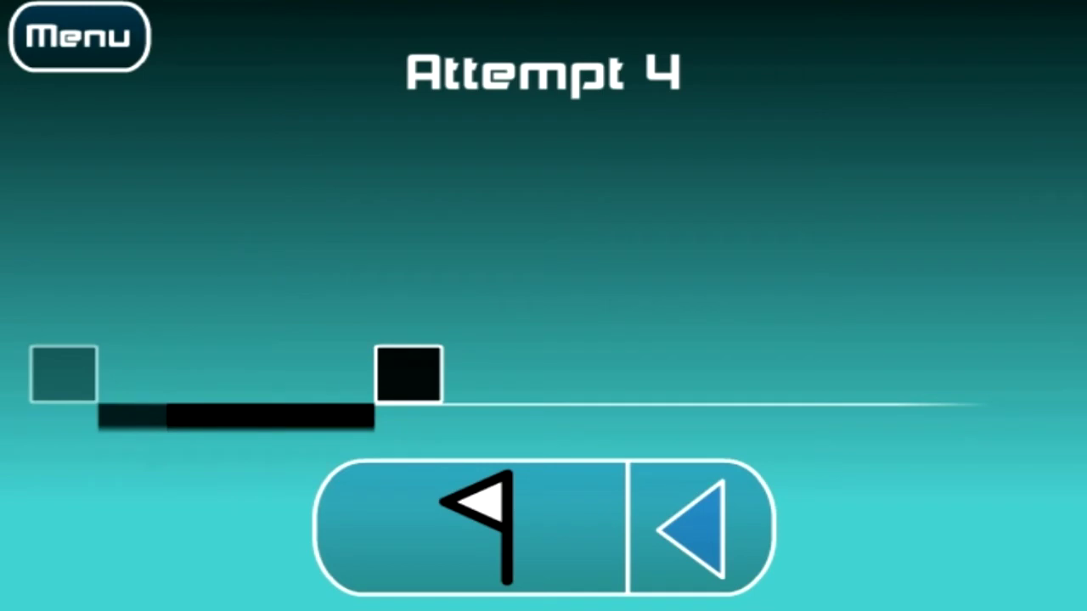
# Step: On attempt 5, clear double and triple spikes and hop across the black blocks
pyautogui.press('space')
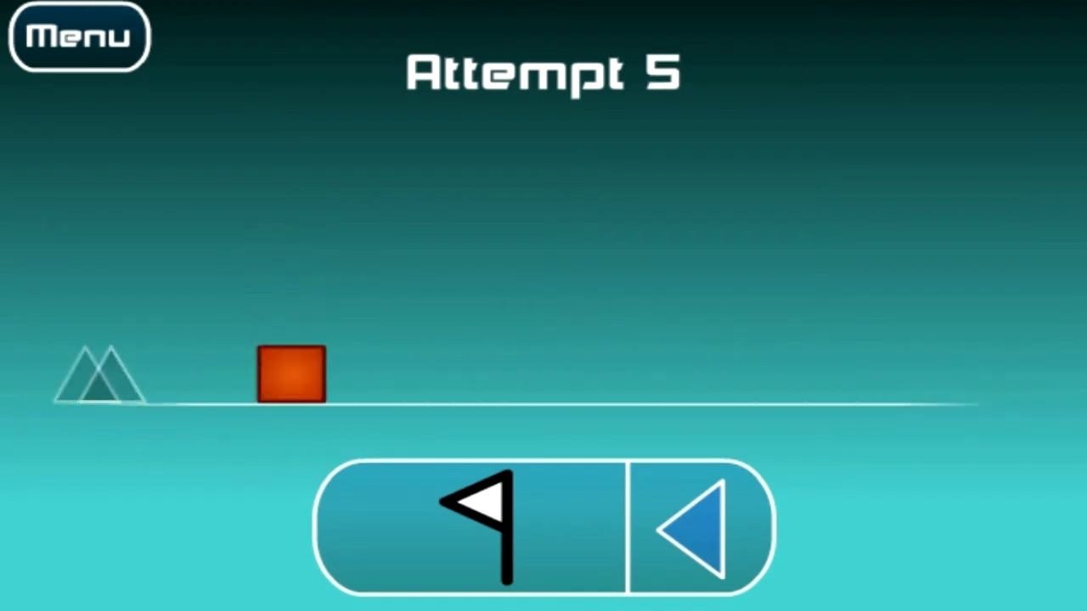
pyautogui.press('space')
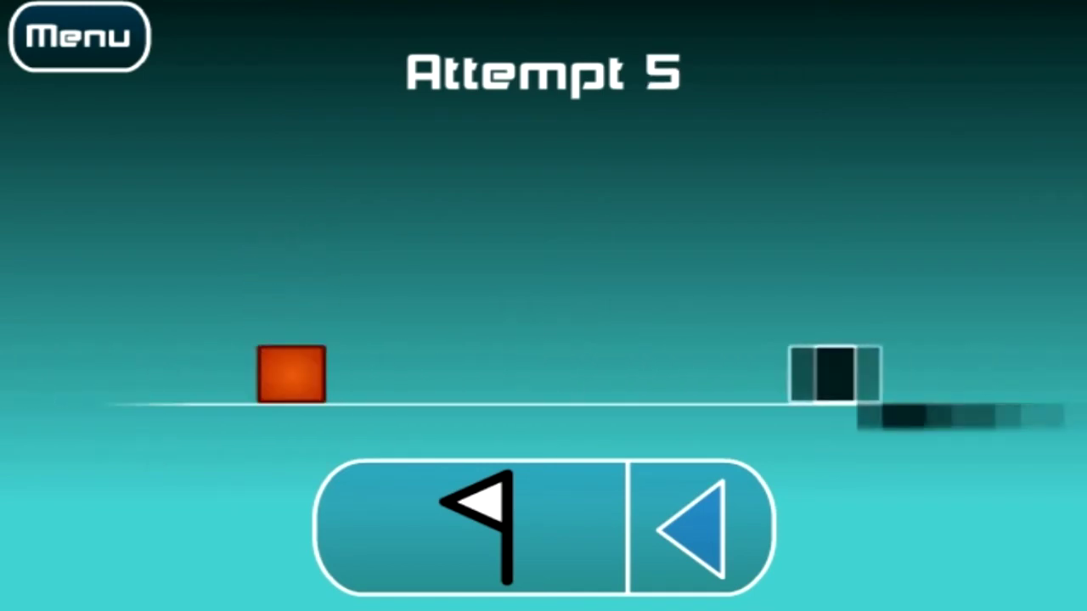
pyautogui.press('space')
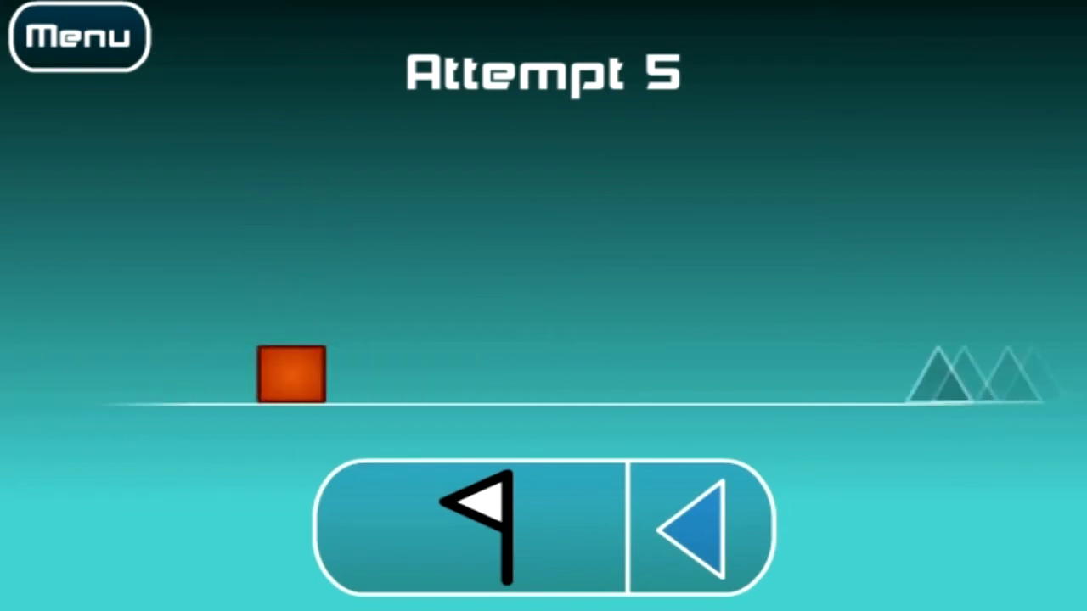
pyautogui.press('space')
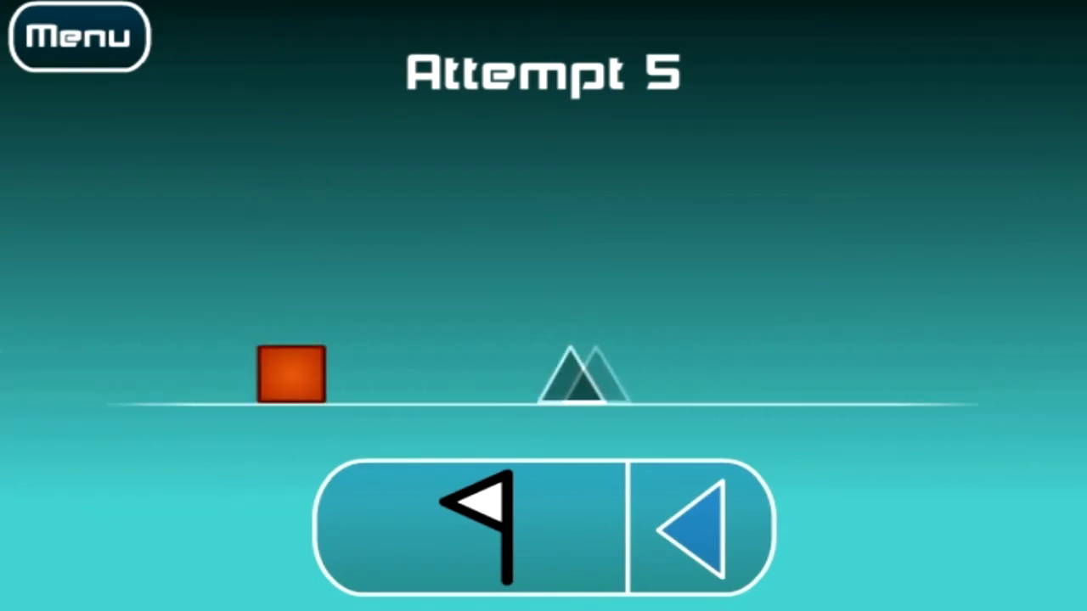
pyautogui.press('space')
pyautogui.press('space')
pyautogui.press('space')
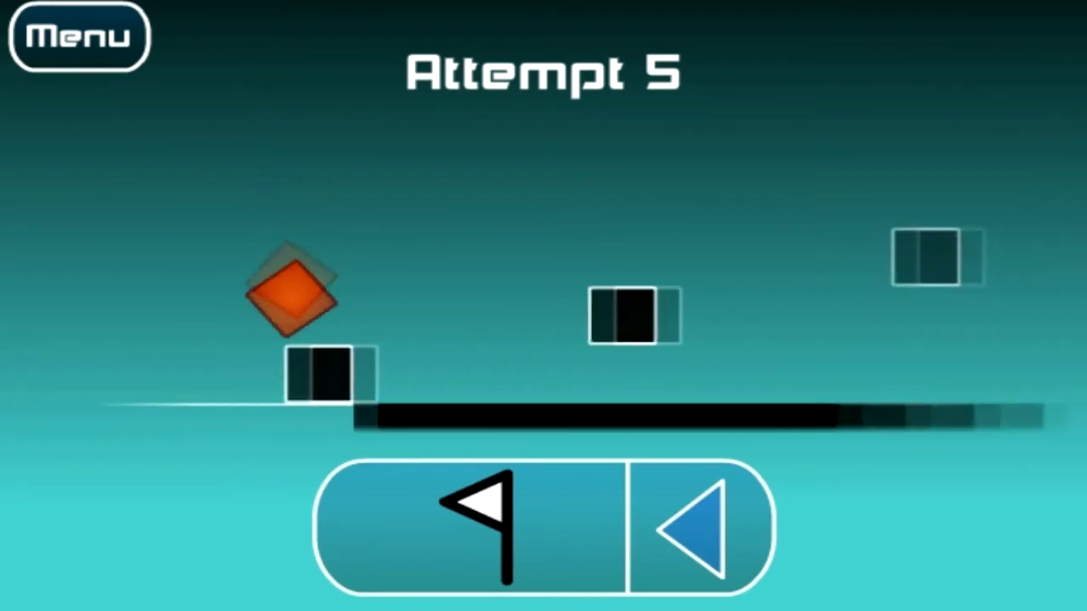
pyautogui.press('space')
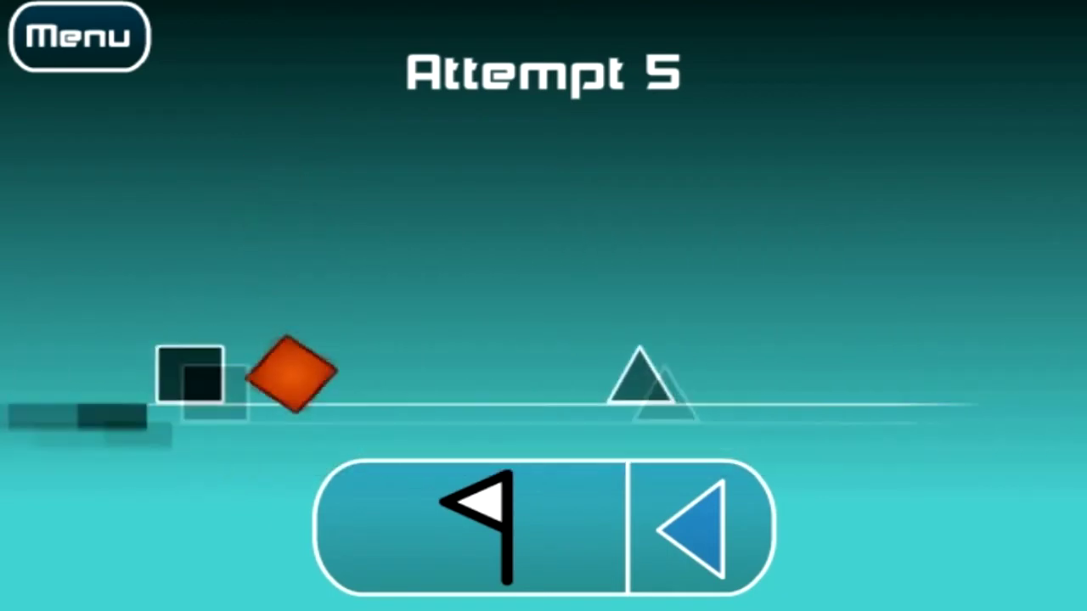
pyautogui.press('space')
pyautogui.press('space')
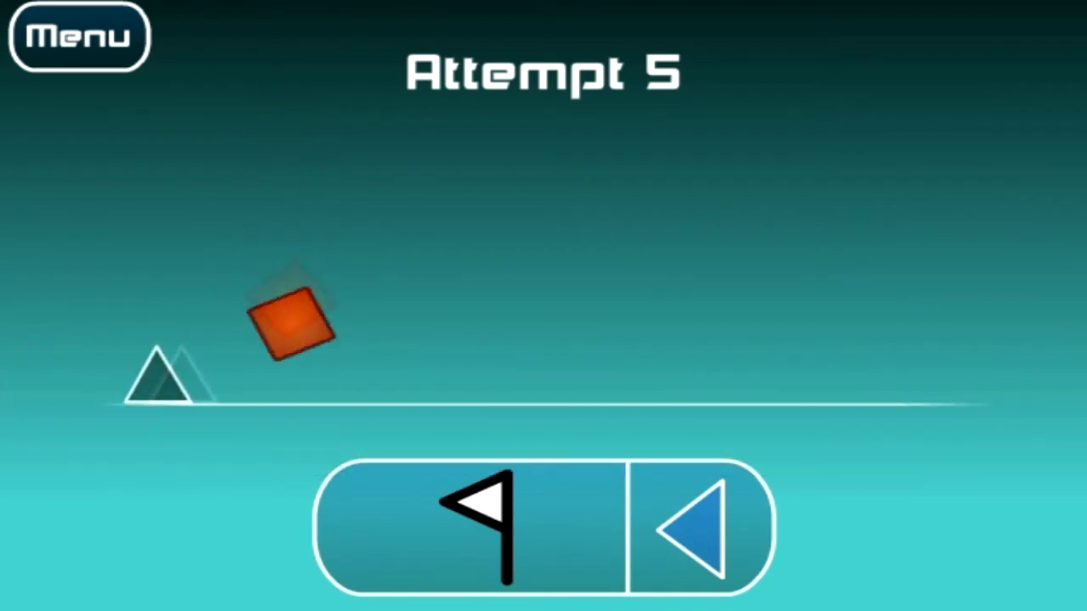
pyautogui.press('space')
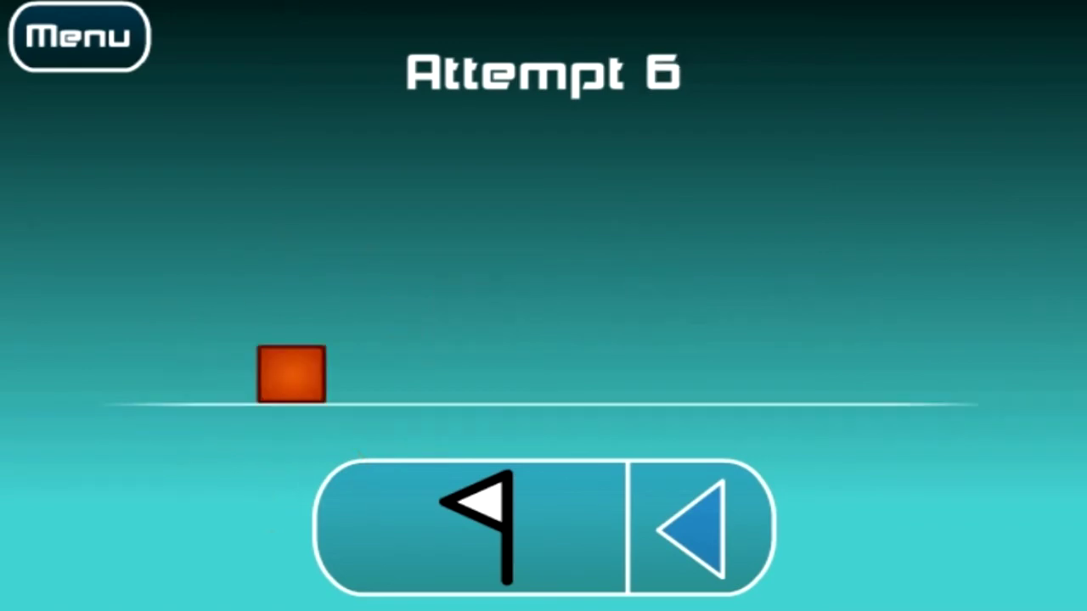
# Step: On attempt 6, clear the opening spikes, the block gap and the next spike groups
pyautogui.press('space')
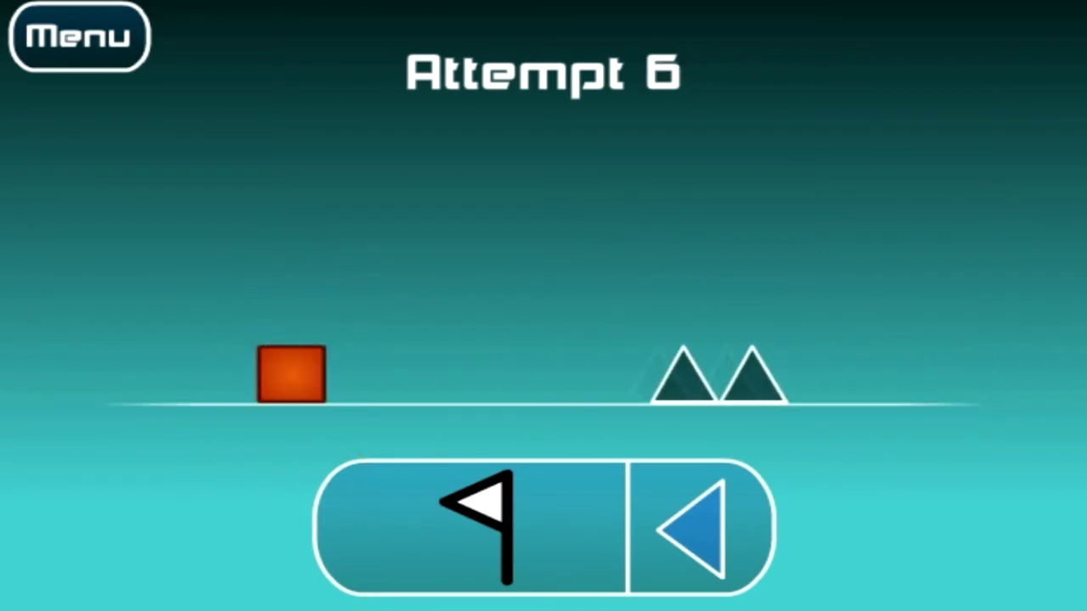
pyautogui.press('space')
pyautogui.press('space')
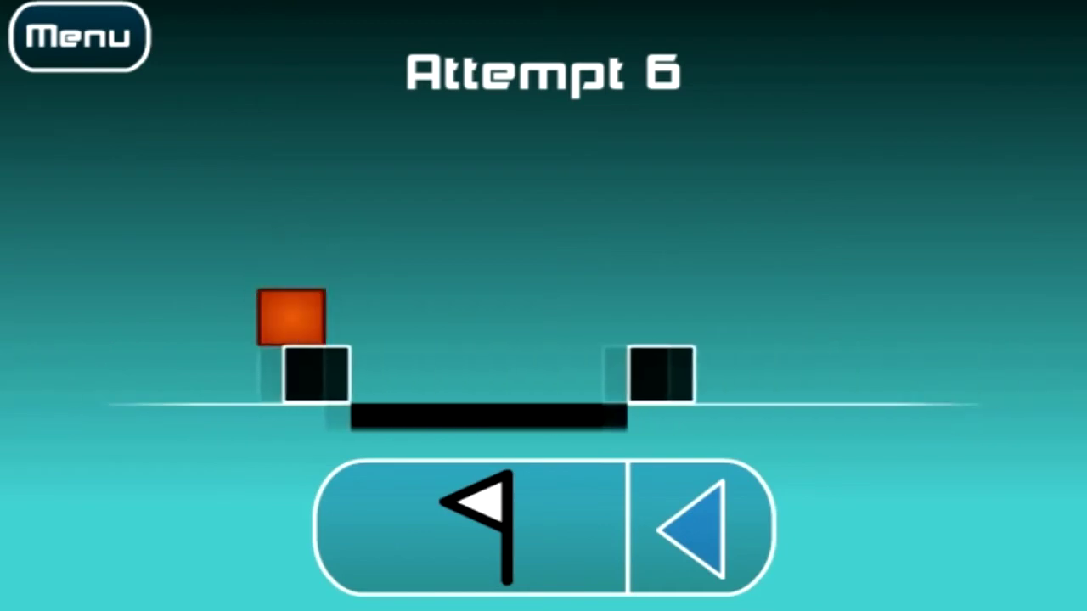
pyautogui.press('space')
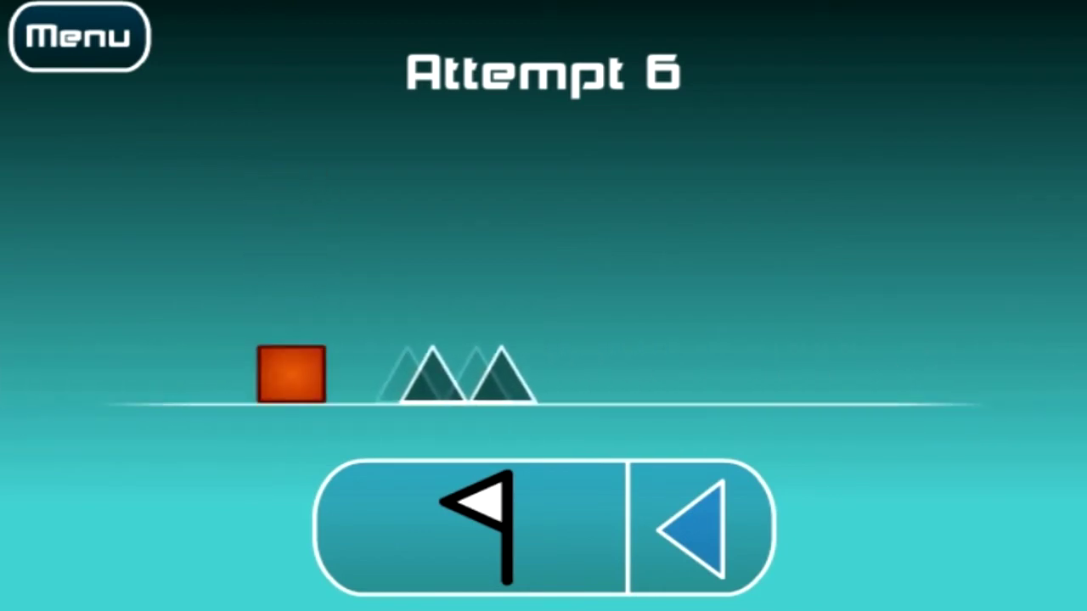
pyautogui.press('space')
pyautogui.press('space')
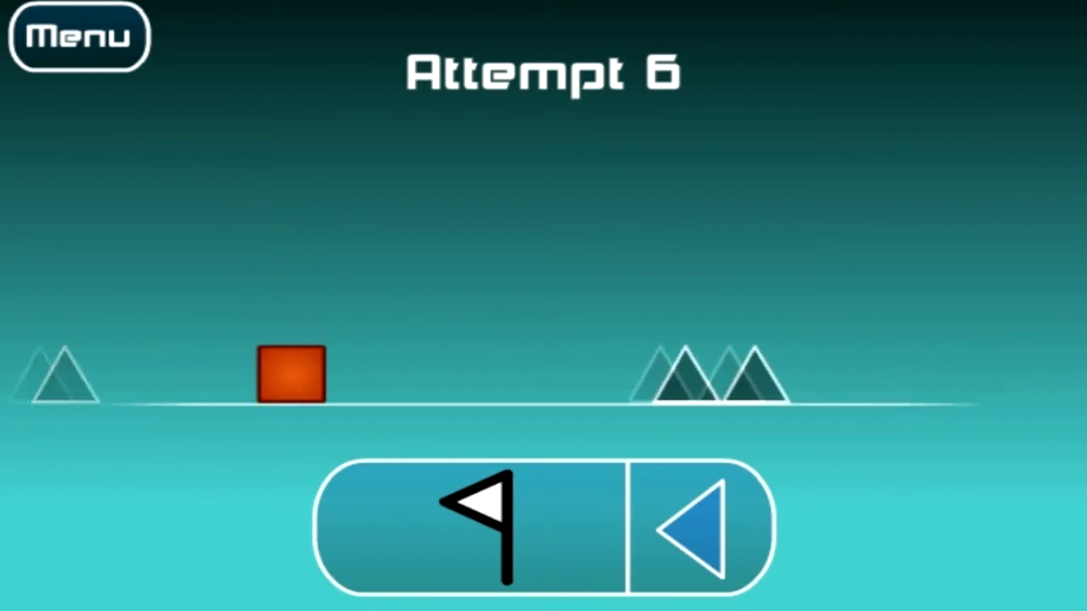
pyautogui.press('space')
pyautogui.press('space')
pyautogui.press('space')
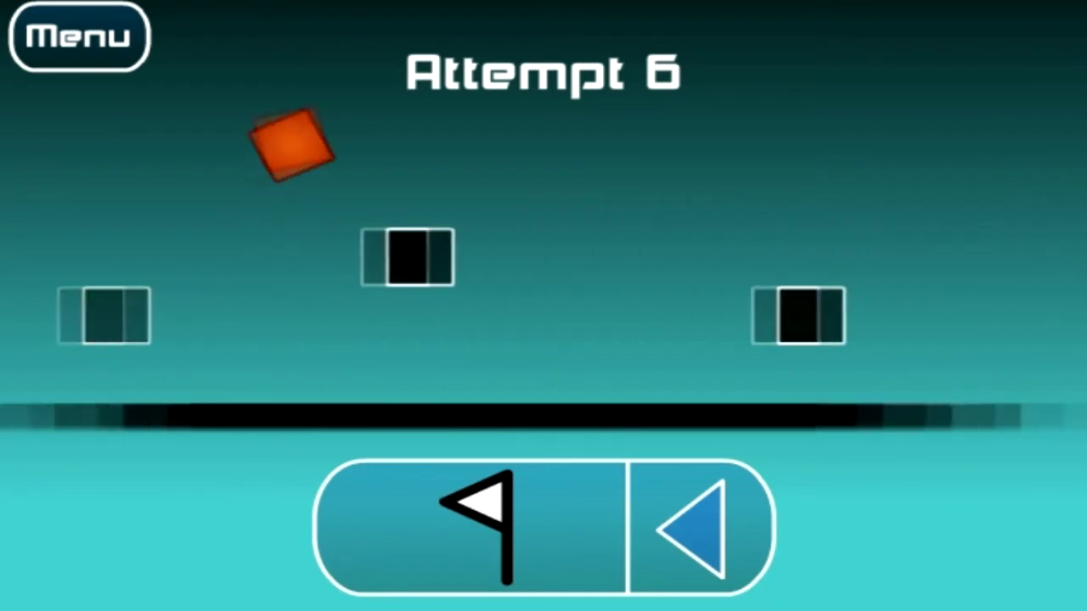
pyautogui.press('space')
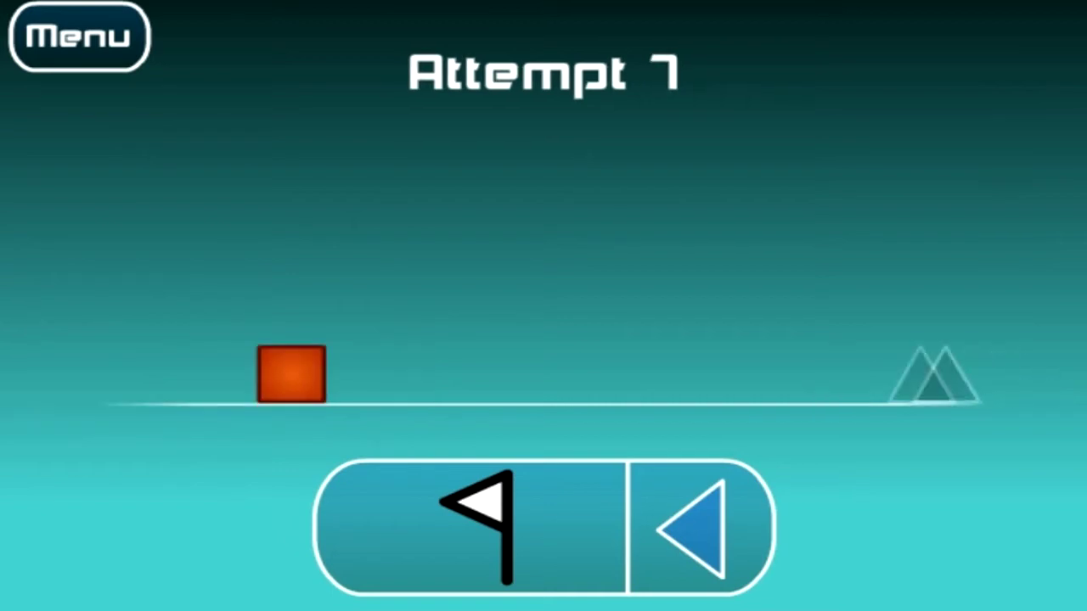
# Step: Over the next two attempts, jump the double and triple spikes before crashing
pyautogui.press('space')
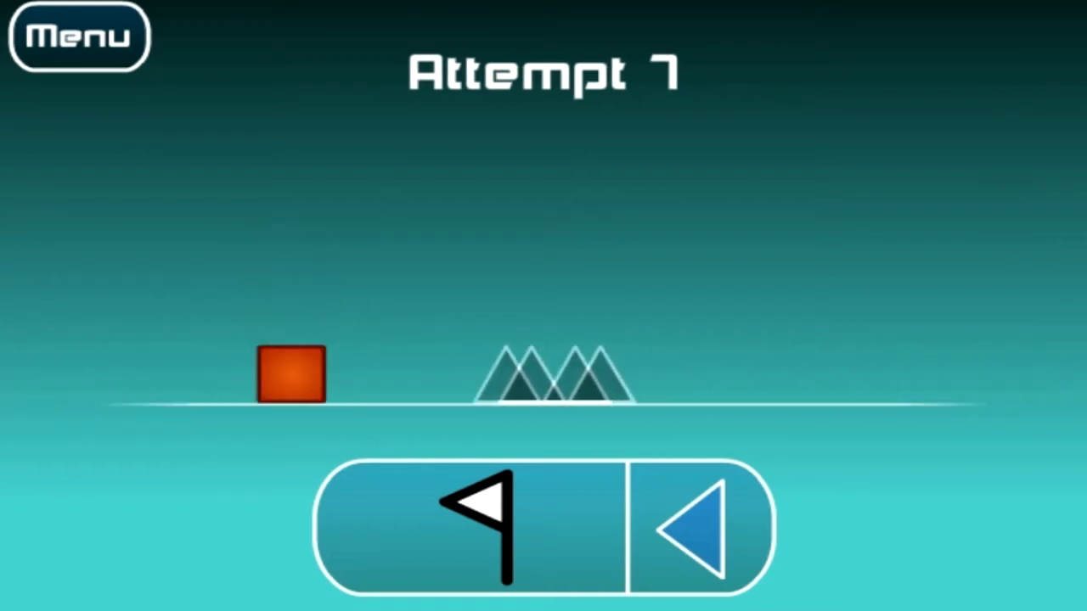
pyautogui.press('space')
pyautogui.press('space')
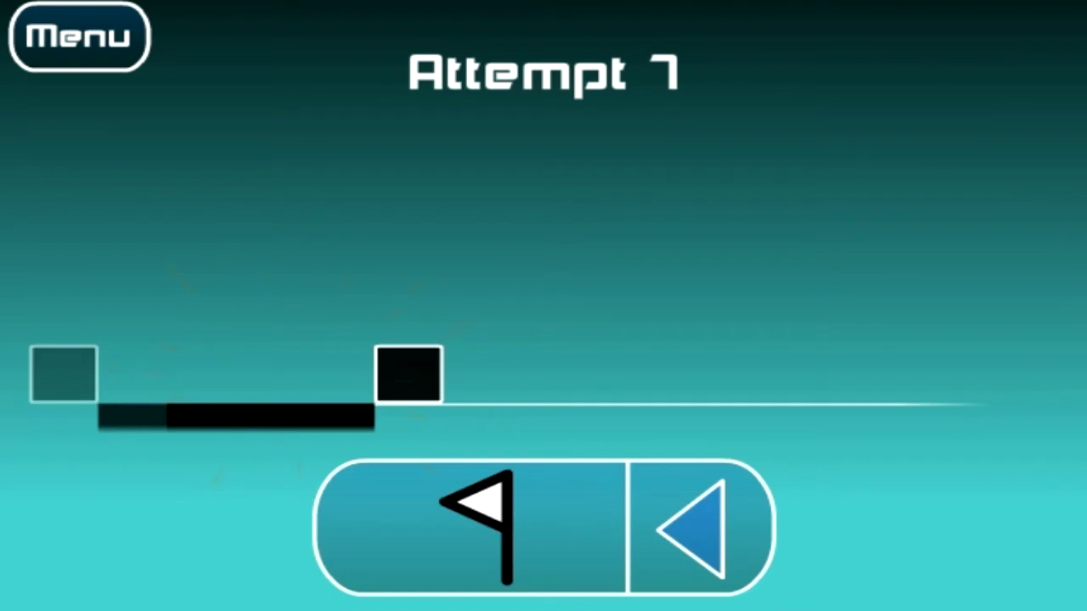
pyautogui.press('space')
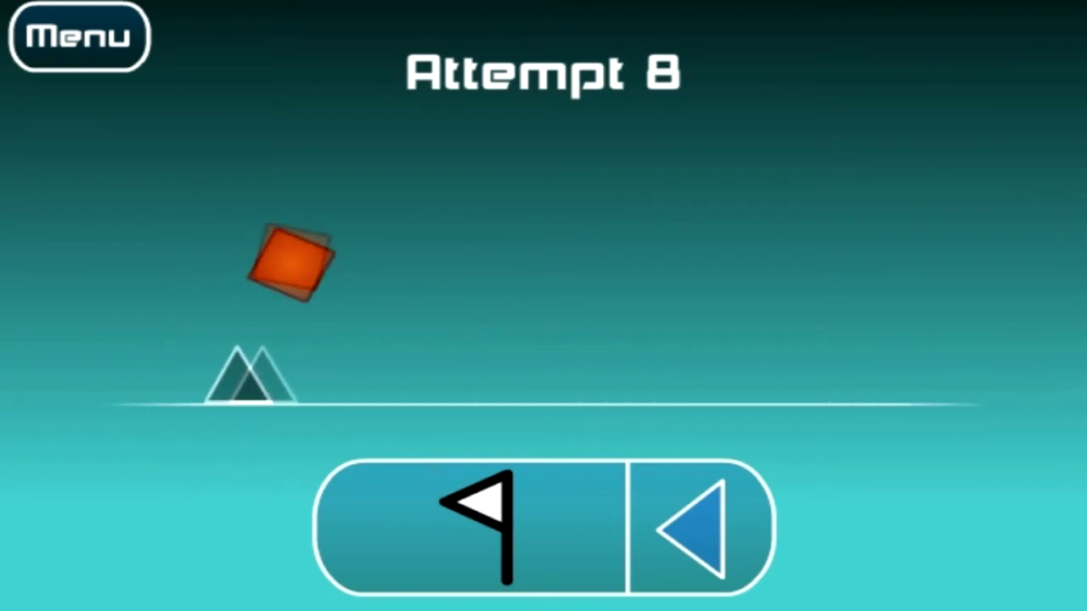
pyautogui.press('space')
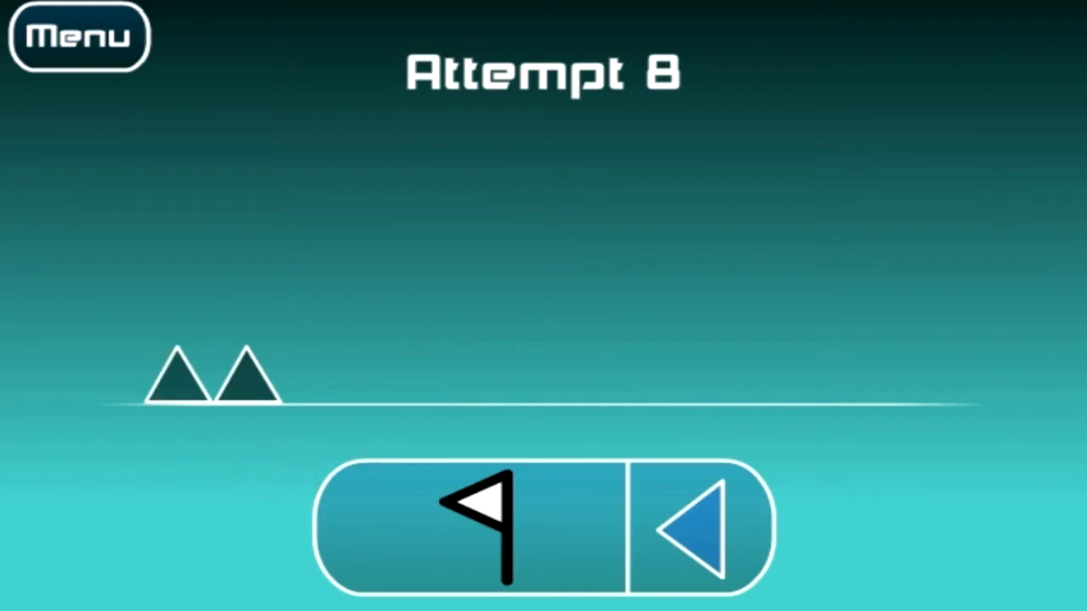
# Step: Clear the double spikes, both black blocks and a single spike on the following attempt
pyautogui.press('space')
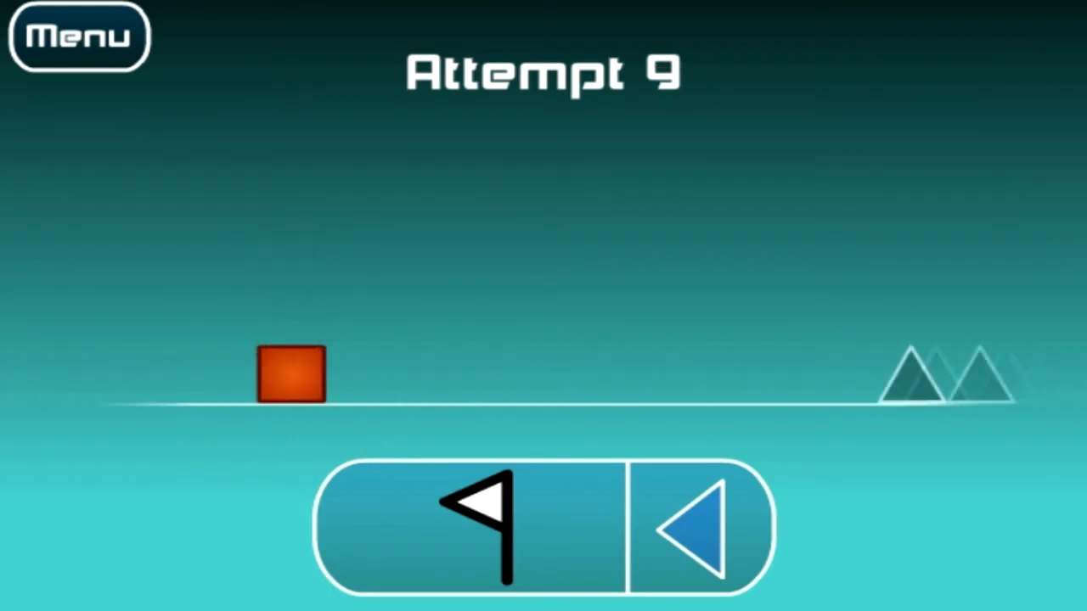
pyautogui.press('space')
pyautogui.press('space')
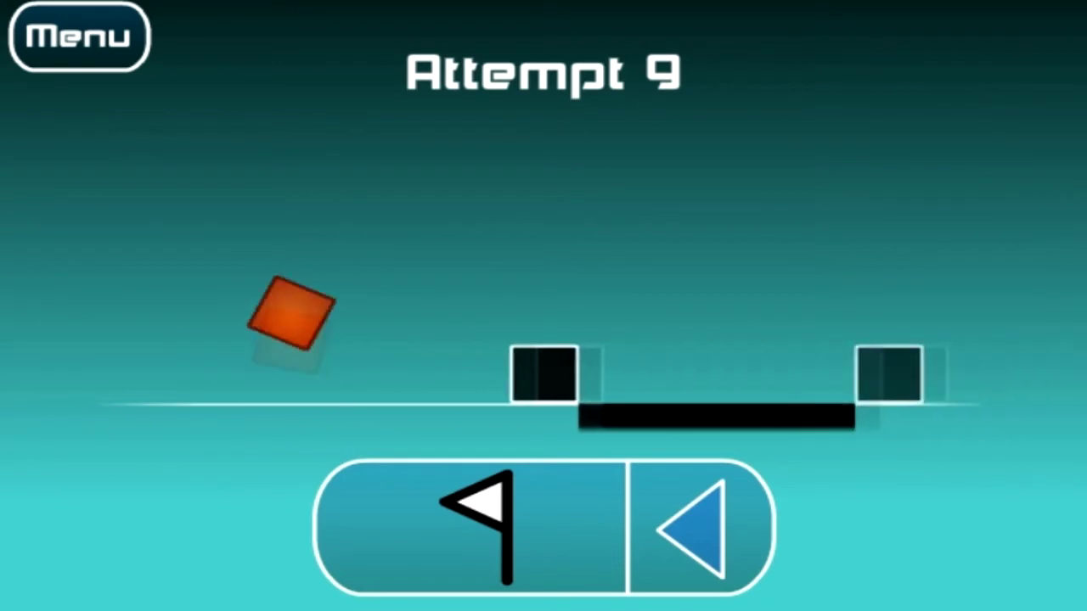
pyautogui.press('space')
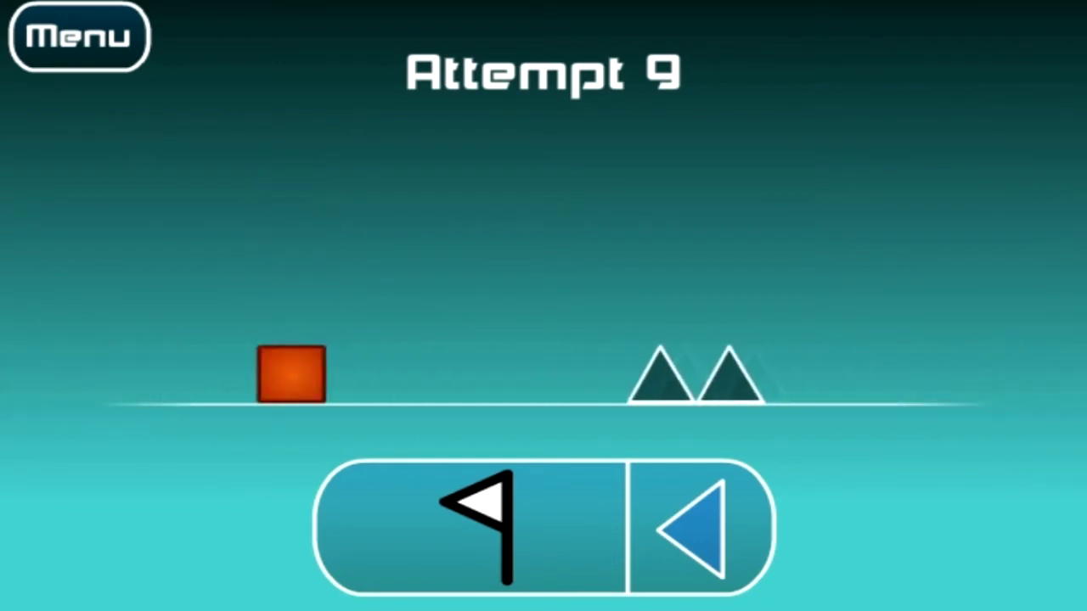
pyautogui.press('space')
pyautogui.press('space')
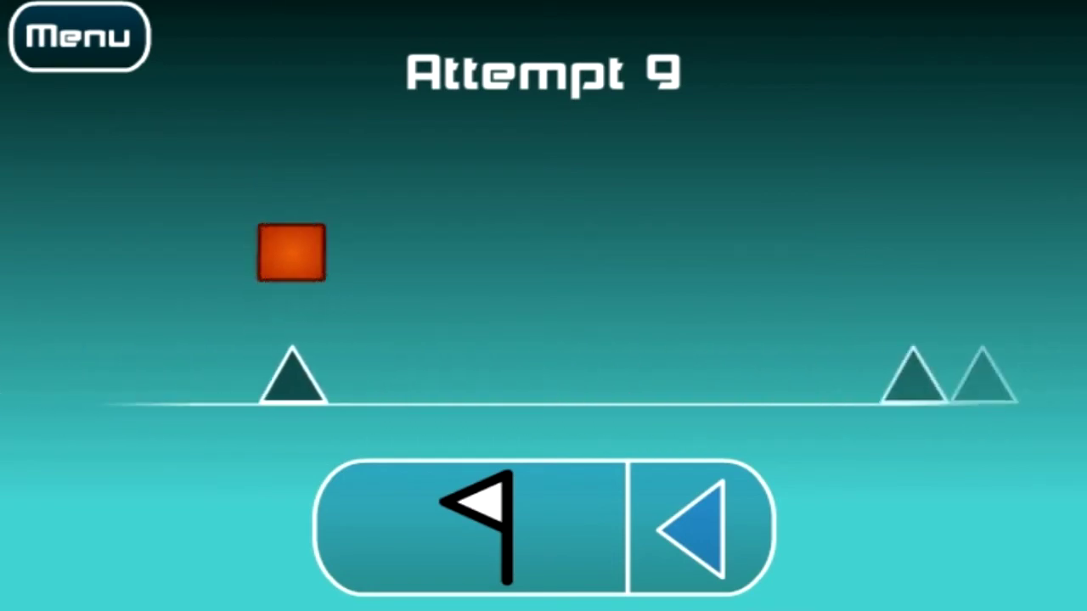
pyautogui.press('space')
pyautogui.press('space')
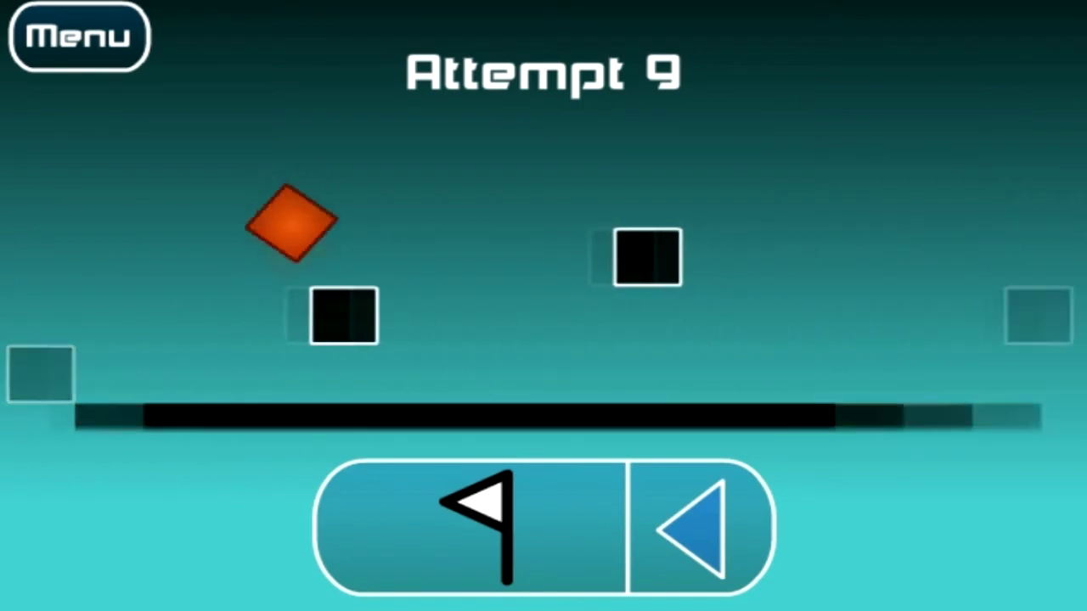
pyautogui.press('space')
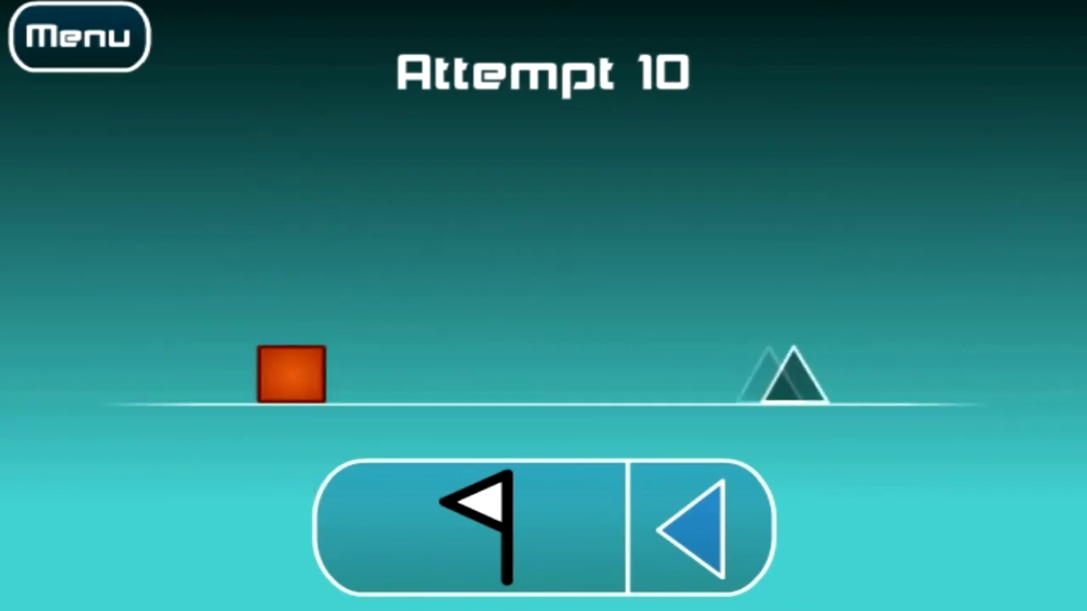
# Step: Jump a single spike, triple spikes, the blocks and a double-spike pair
pyautogui.press('space')
pyautogui.press('space')
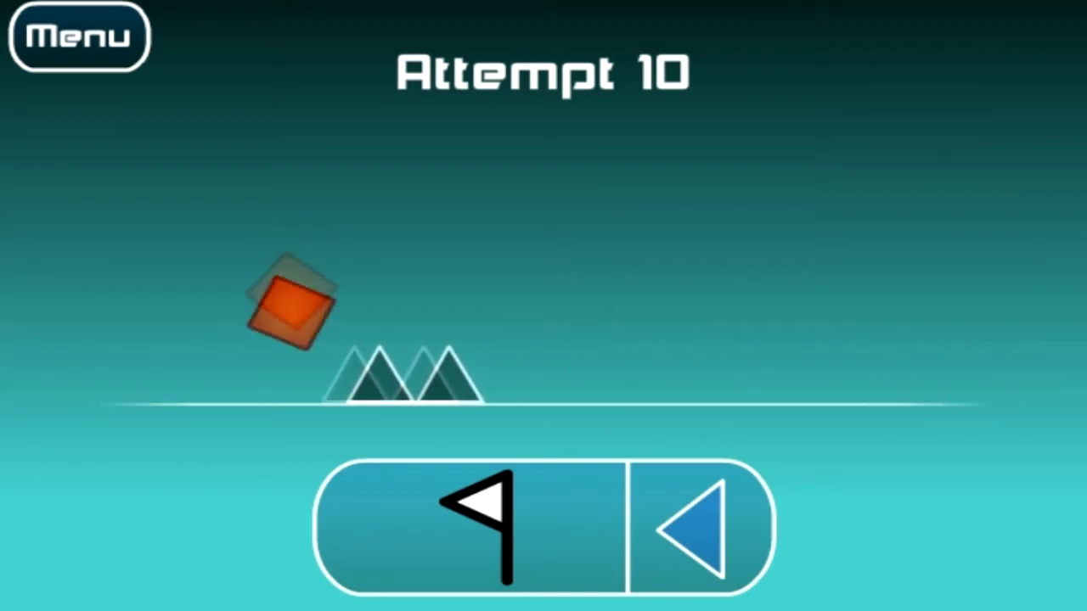
pyautogui.press('space')
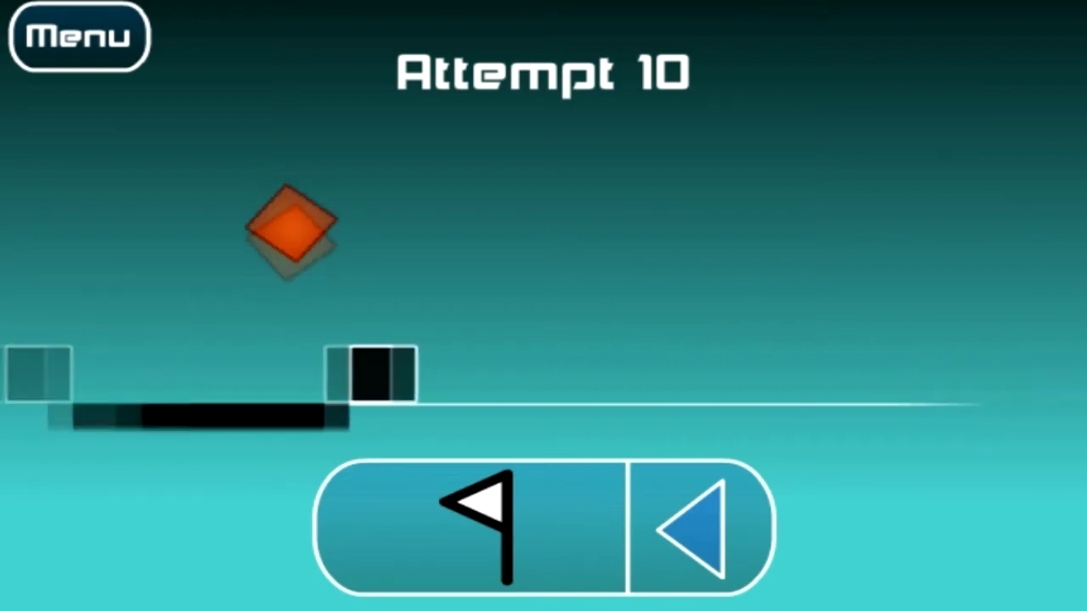
pyautogui.press('space')
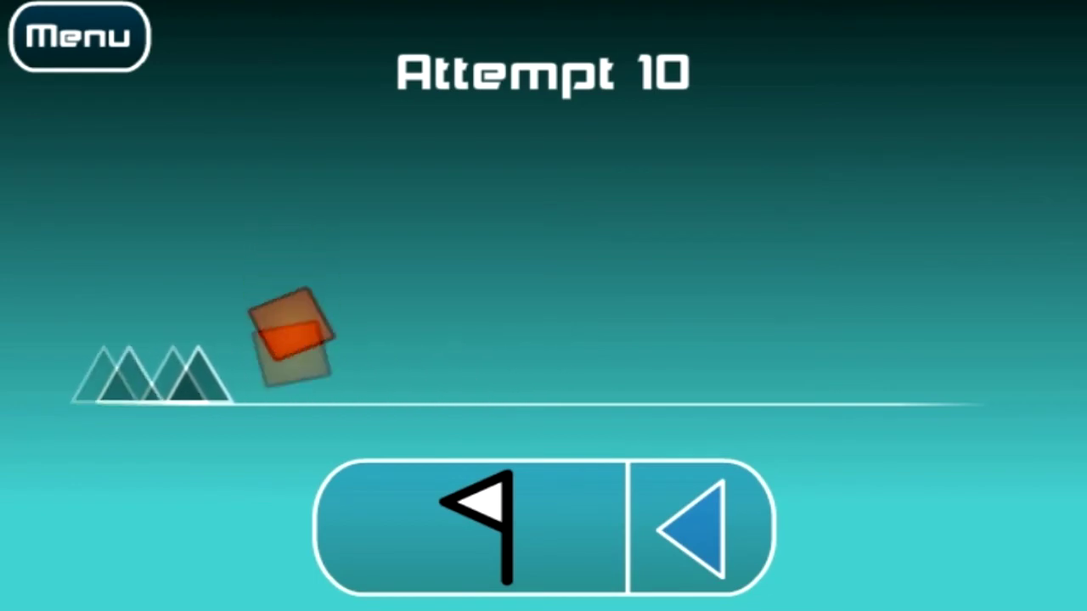
pyautogui.press('space')
pyautogui.press('space')
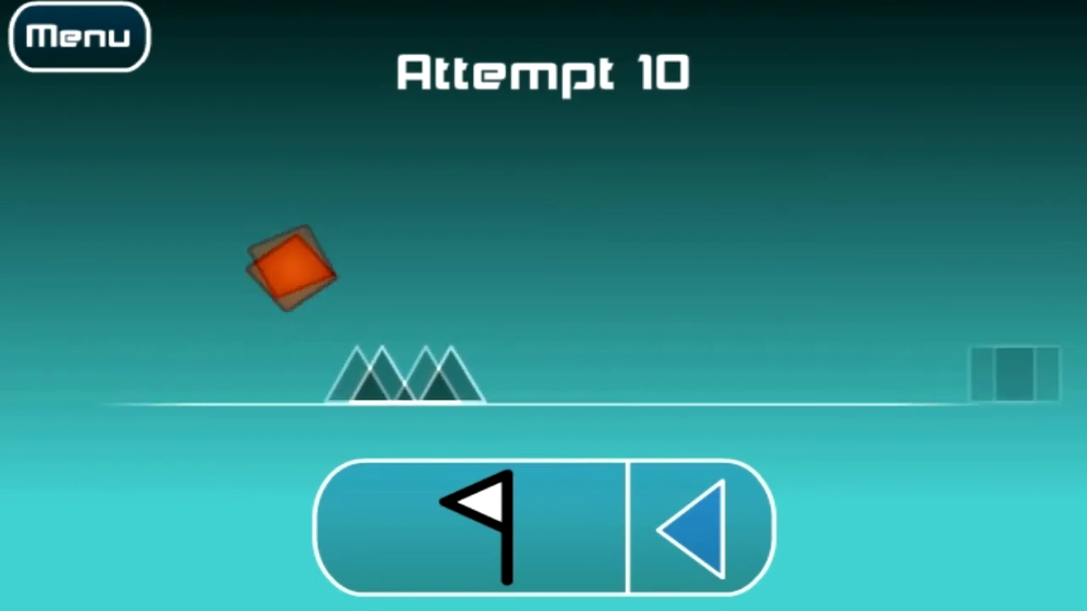
pyautogui.press('space')
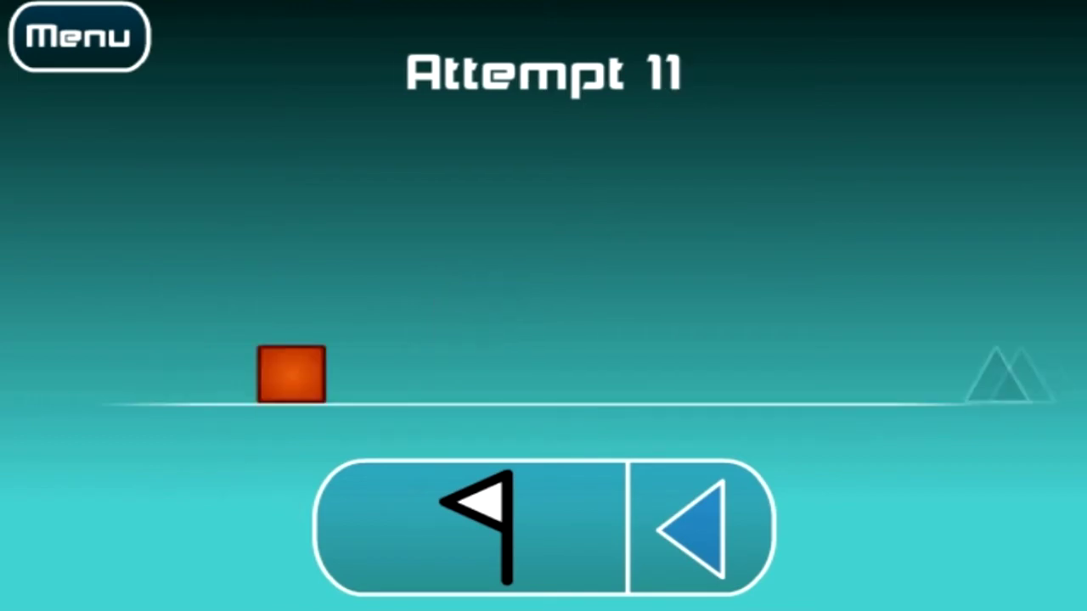
# Step: After restarting, clear the double and triple spikes, both black blocks and a single spike
pyautogui.press('space')
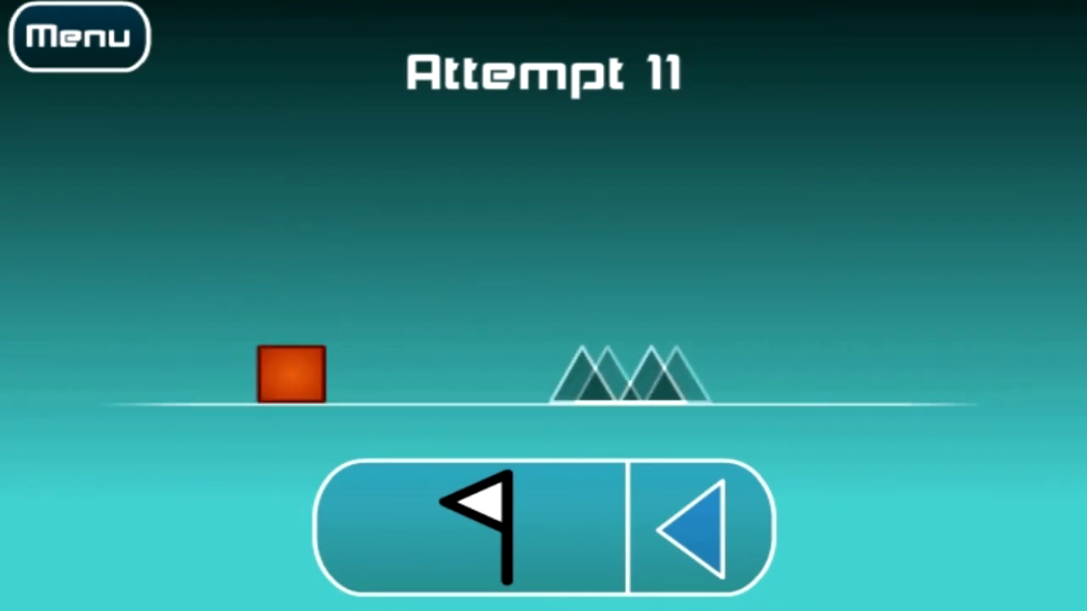
pyautogui.press('space')
pyautogui.press('space')
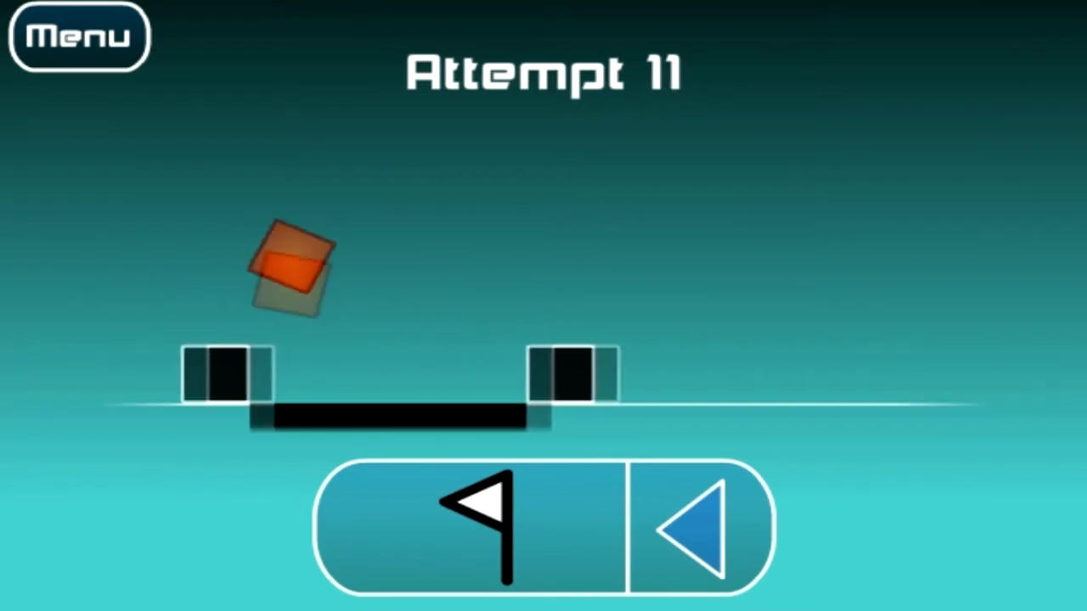
pyautogui.press('space')
pyautogui.press('space')
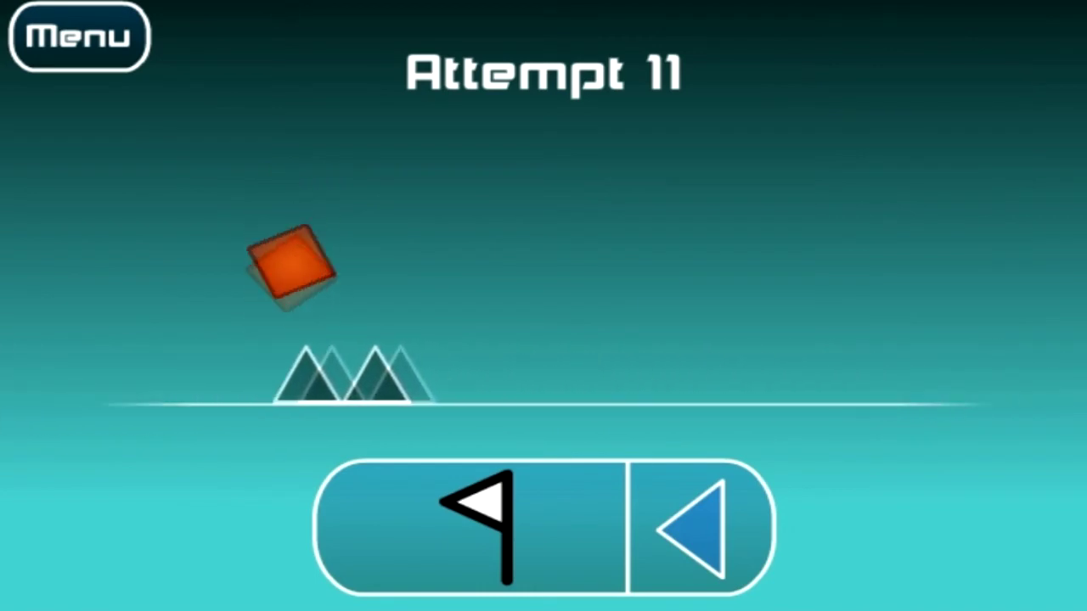
pyautogui.press('space')
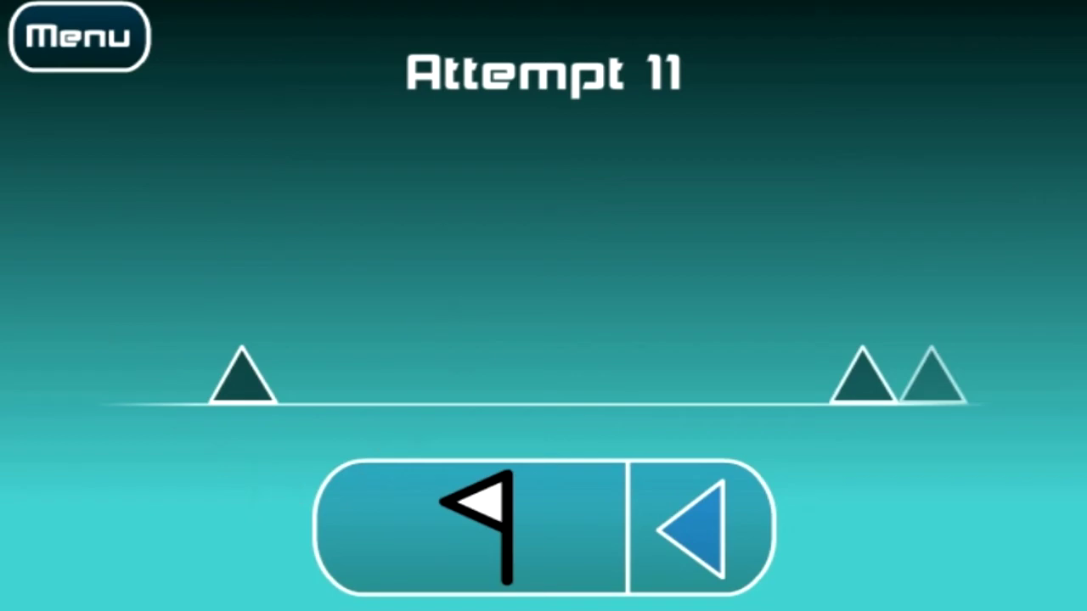
pyautogui.press('space')
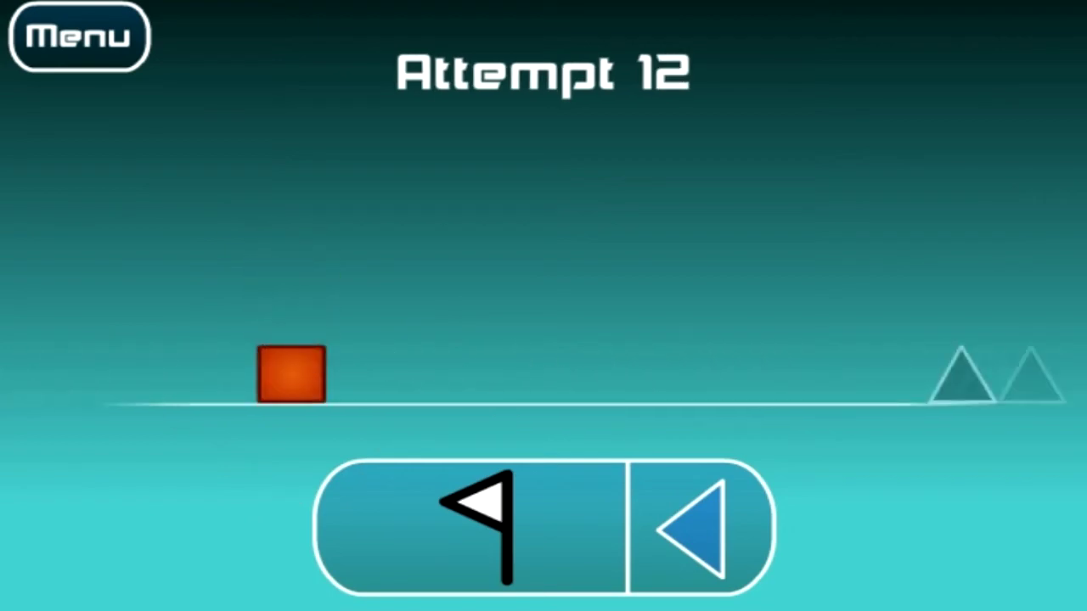
# Step: Clear double spikes, a single spike, the pit between blocks and triple spikes
pyautogui.press('space')
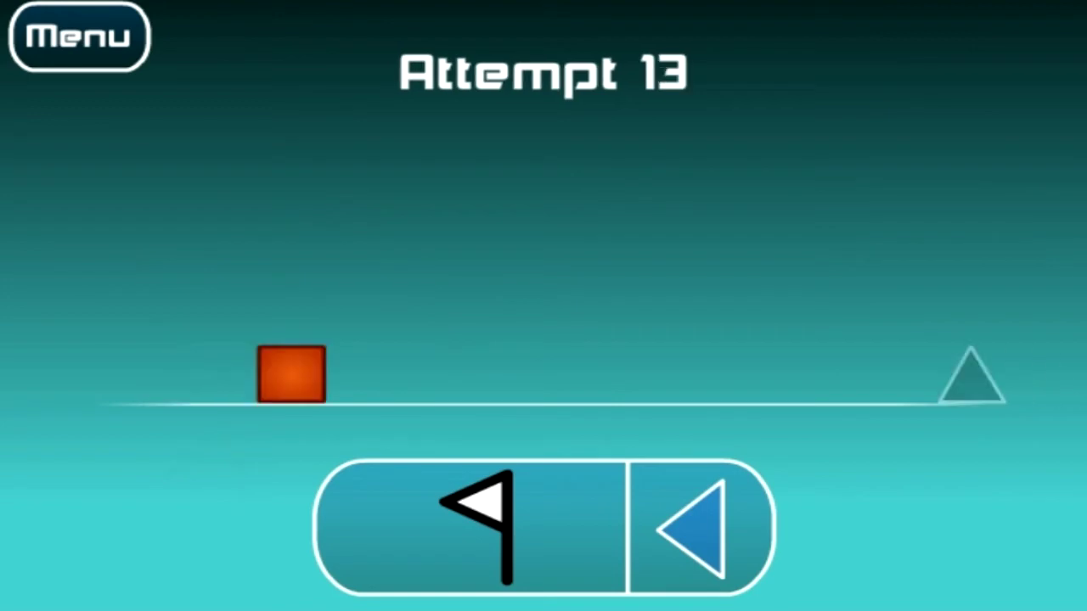
pyautogui.press('space')
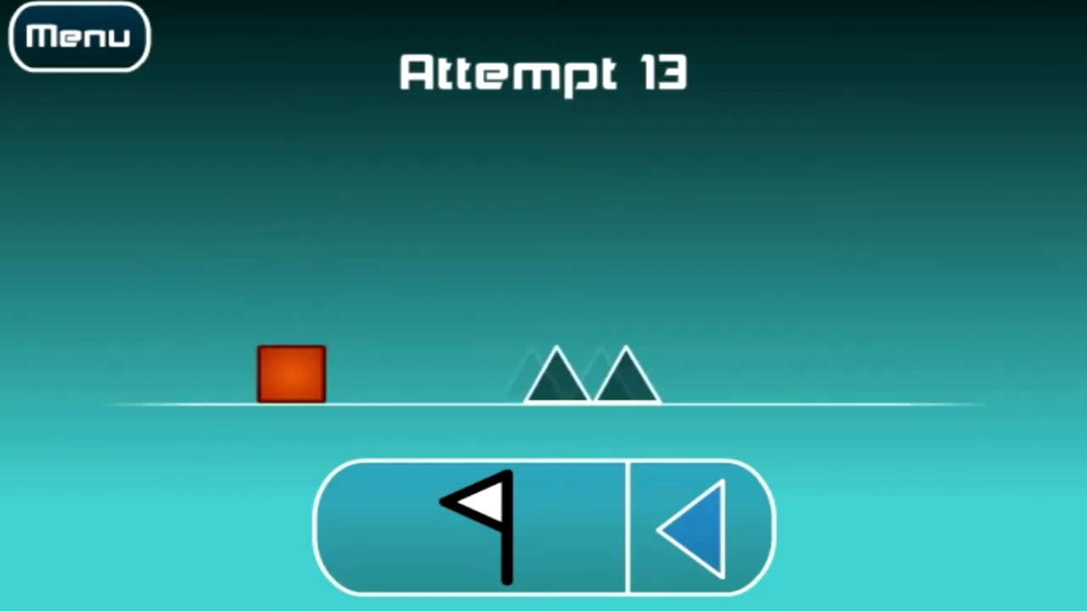
pyautogui.press('space')
pyautogui.press('space')
pyautogui.press('space')
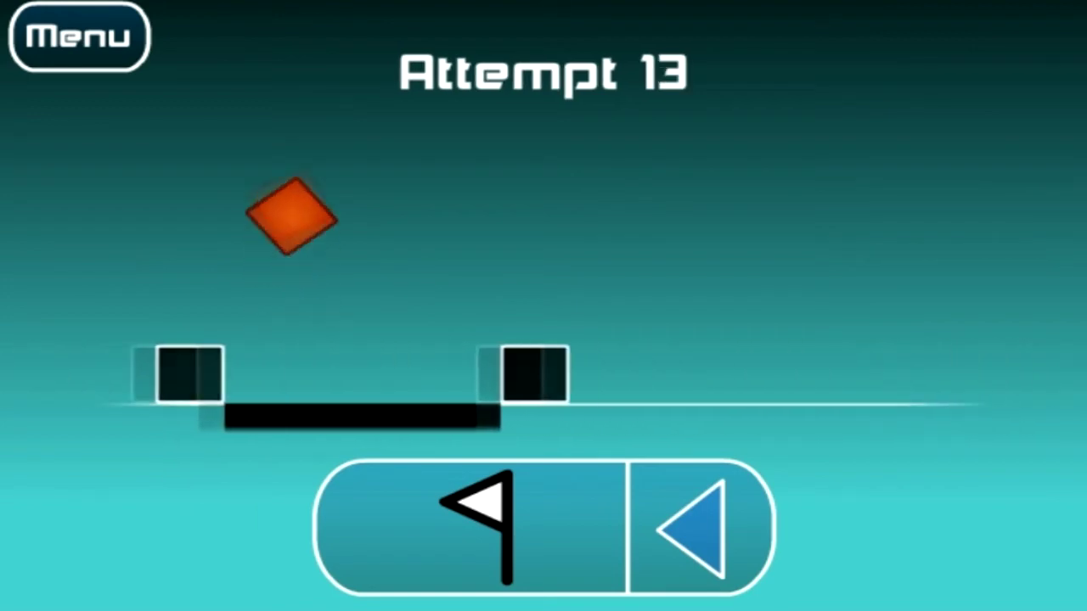
pyautogui.press('space')
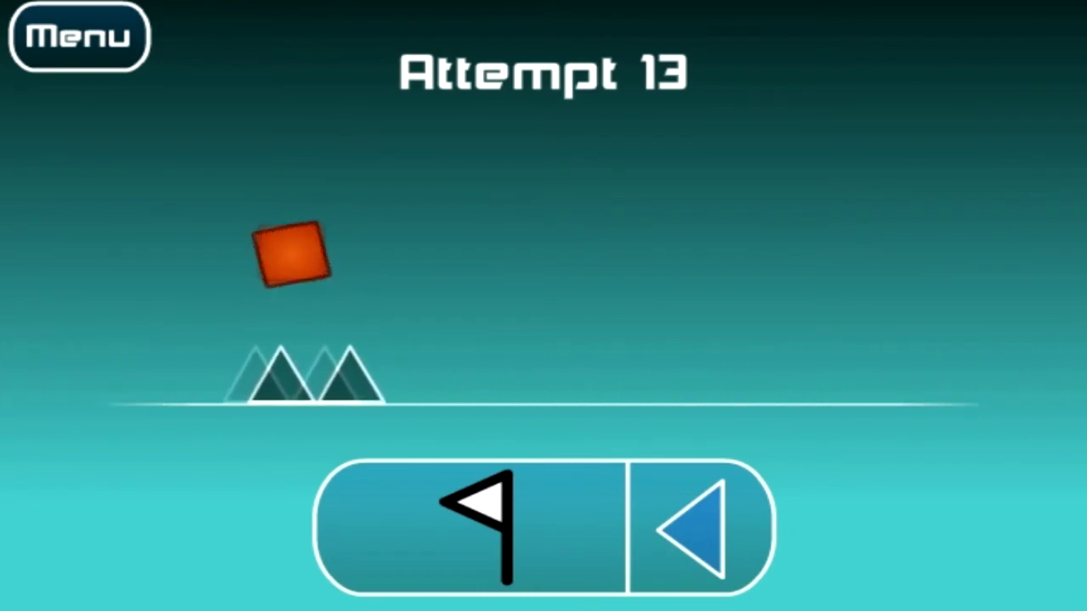
pyautogui.press('space')
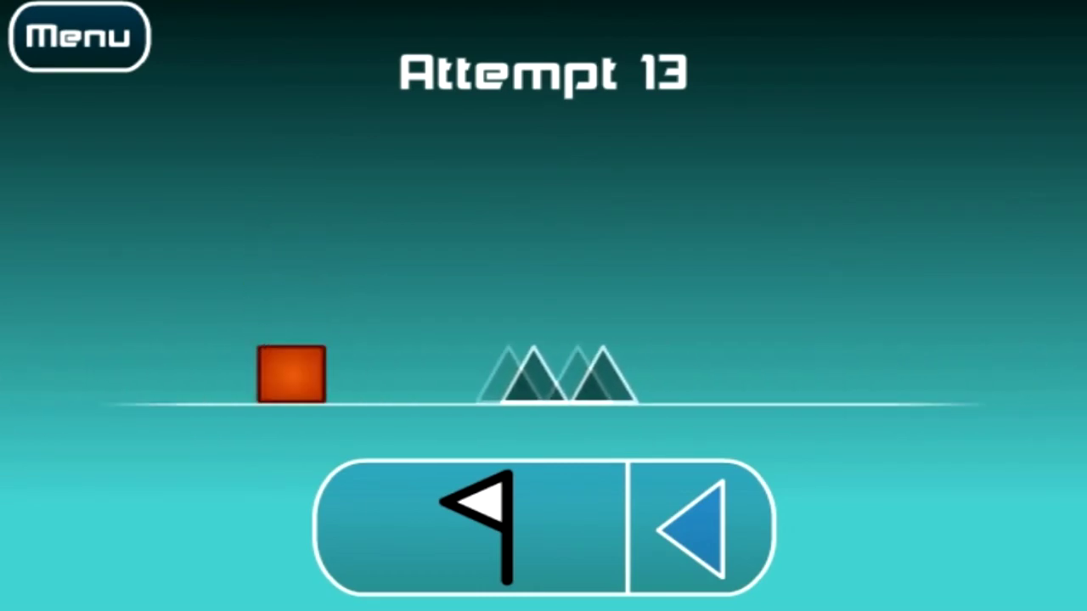
pyautogui.press('space')
pyautogui.press('space')
pyautogui.press('space')
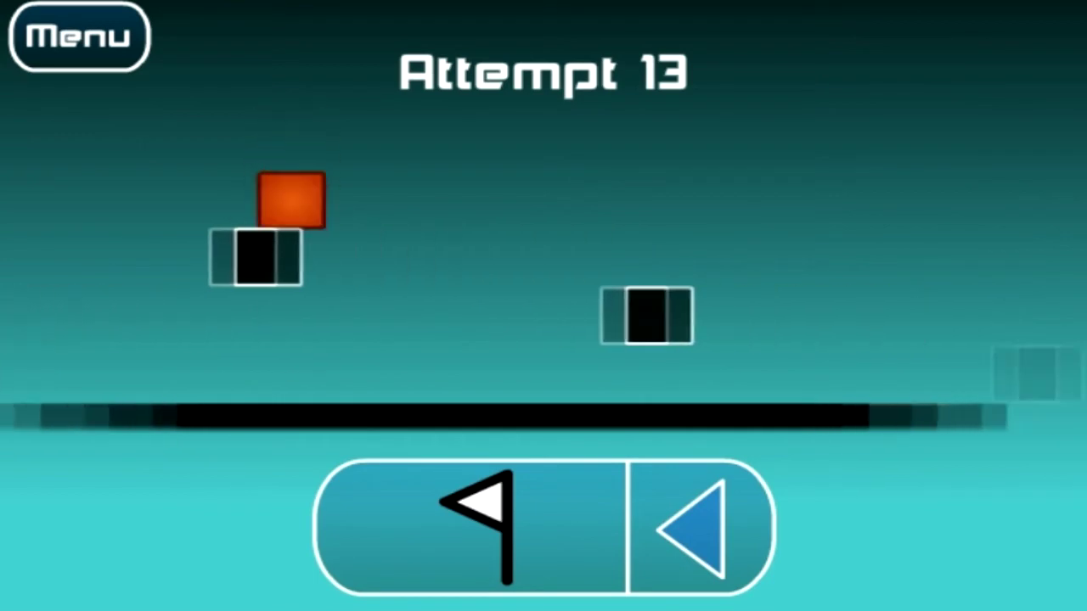
pyautogui.press('space')
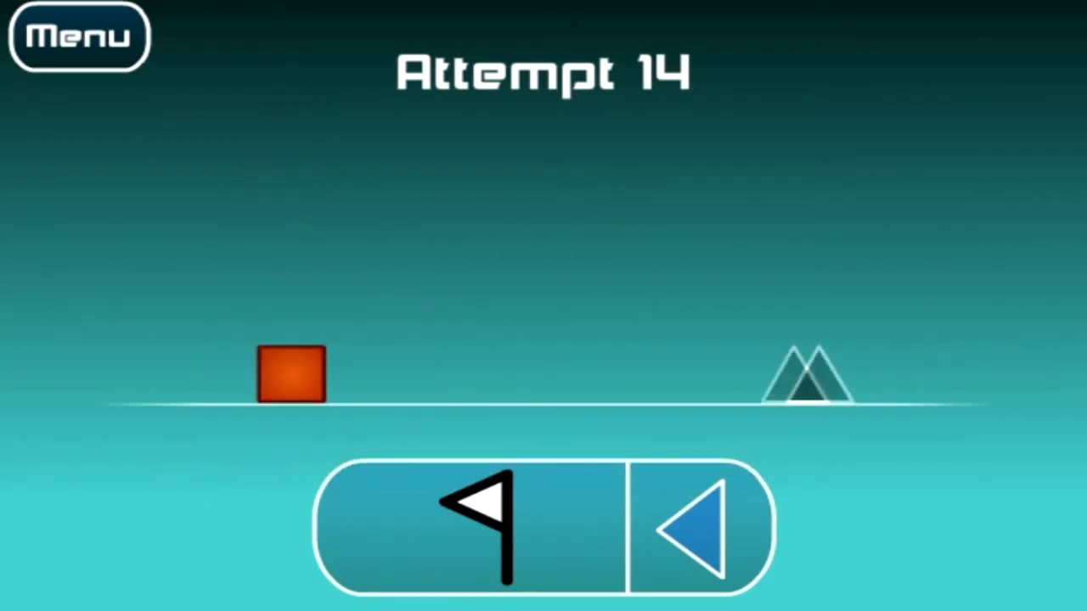
# Step: On the next attempts, jump the opening double spike and the triple spikes
pyautogui.press('space')
pyautogui.press('space')
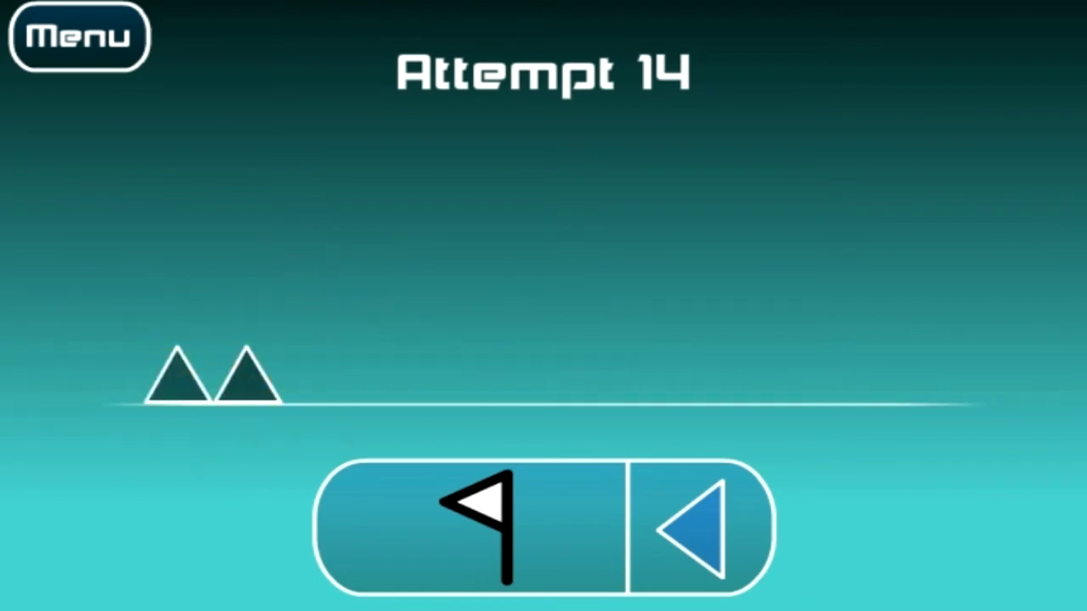
pyautogui.press('space')
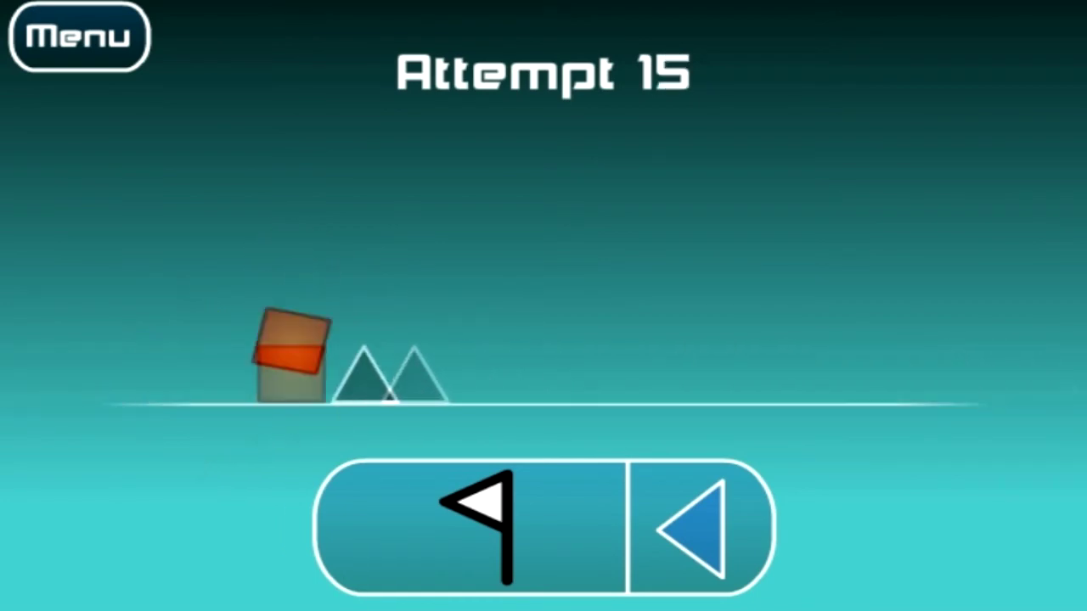
pyautogui.press('space')
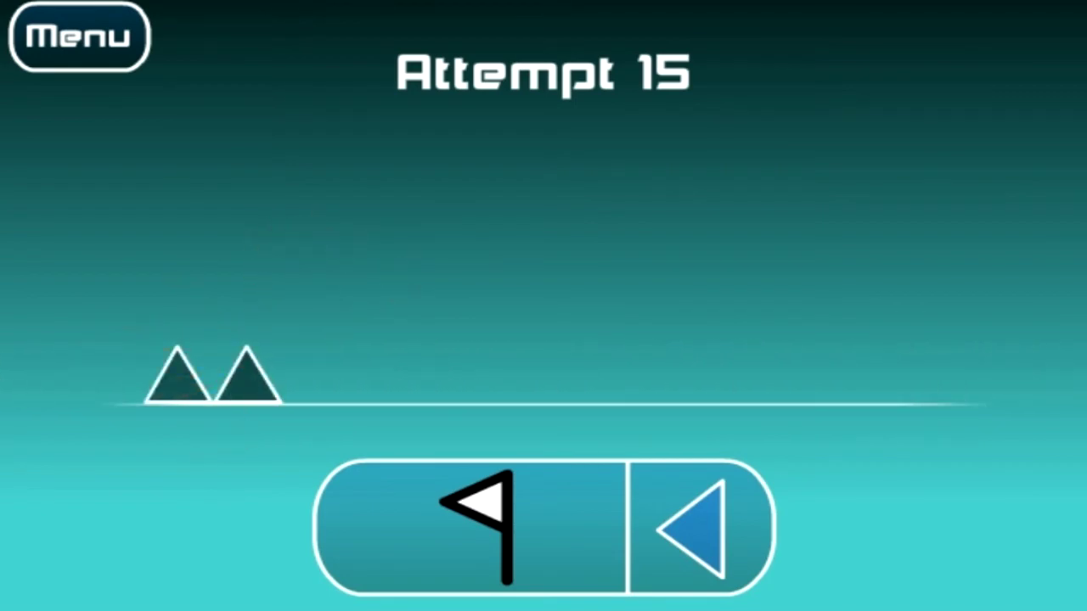
pyautogui.press('space')
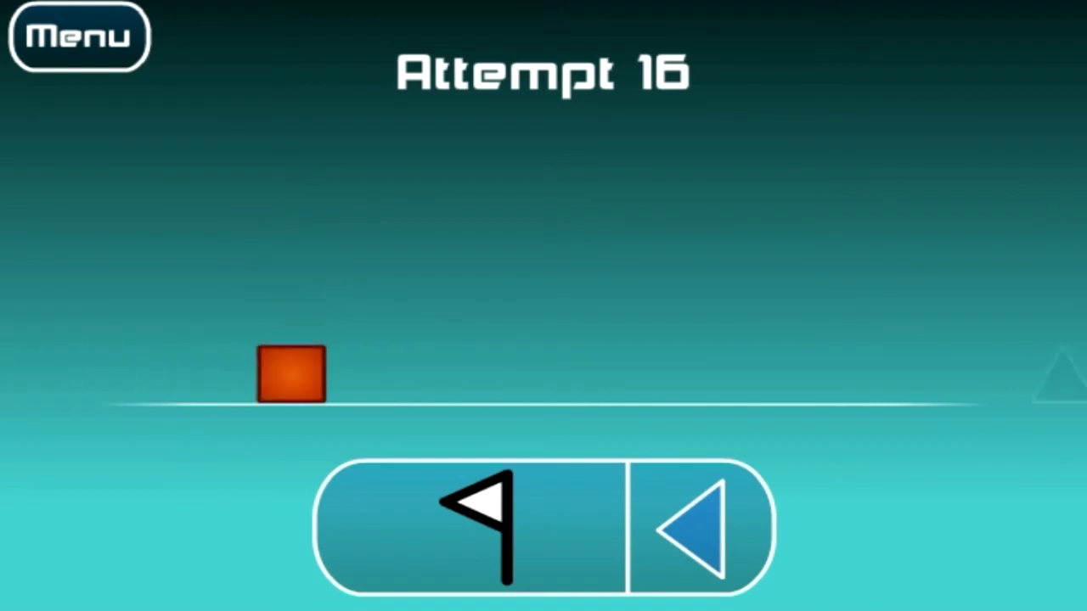
# Step: Clear the spike pairs, black block obstacles and raised blocks on attempt 16
pyautogui.press('space')
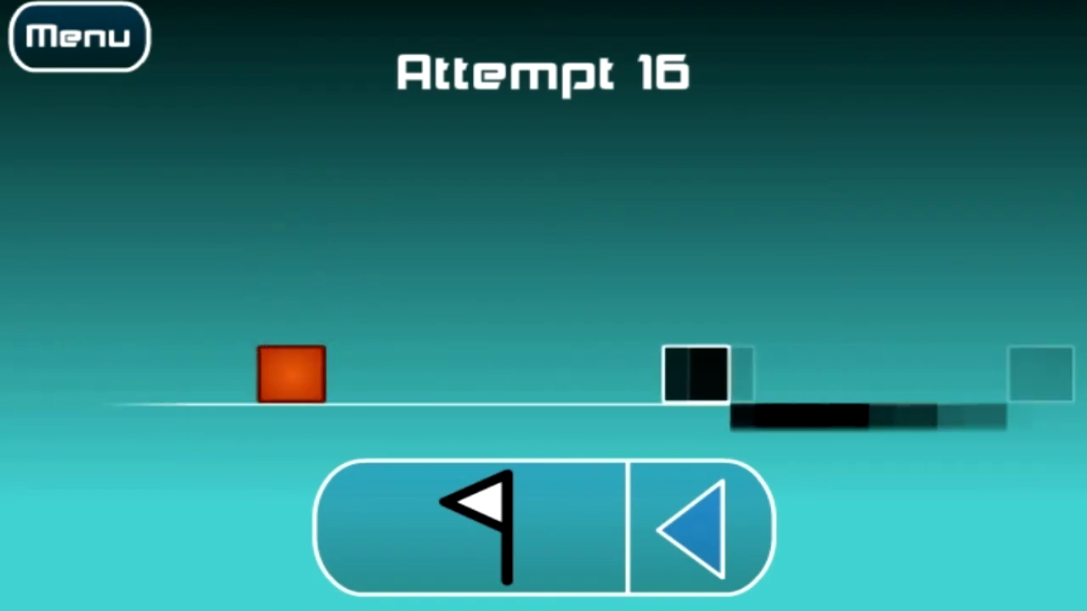
pyautogui.press('space')
pyautogui.press('space')
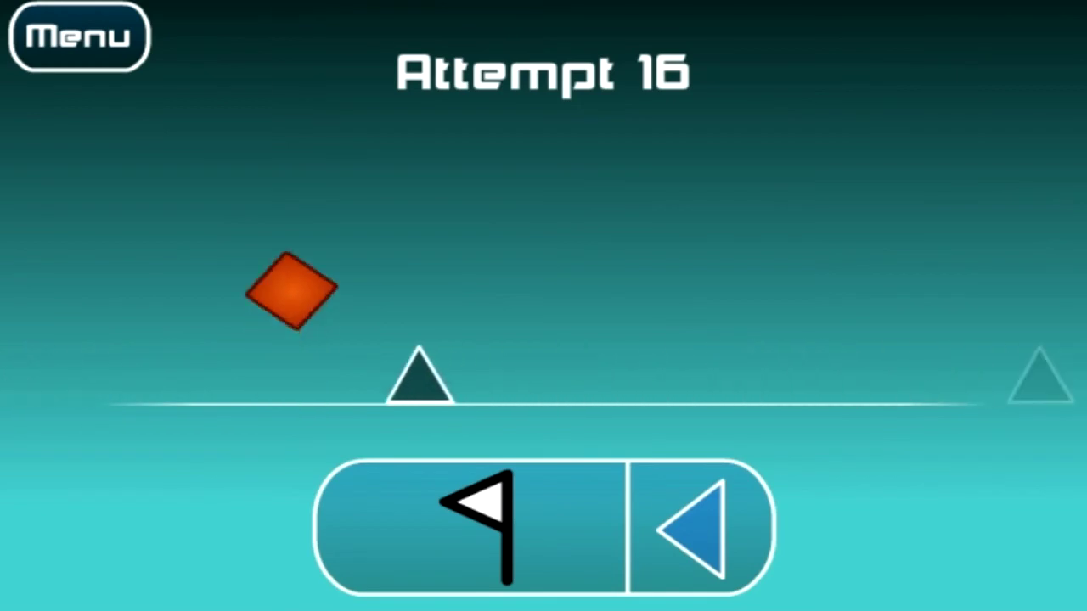
pyautogui.press('space')
pyautogui.press('space')
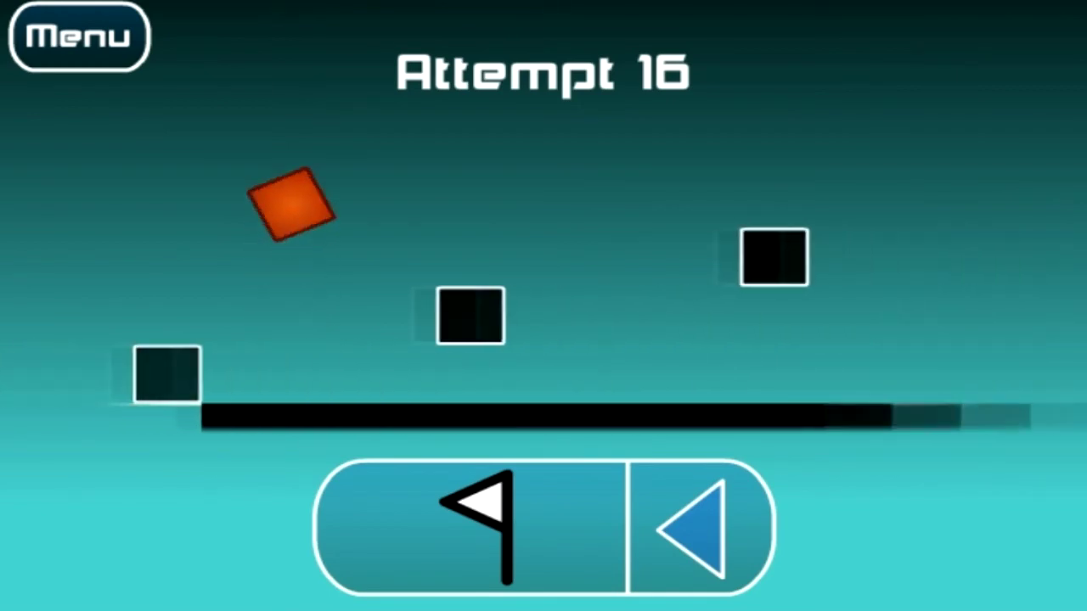
pyautogui.press('space')
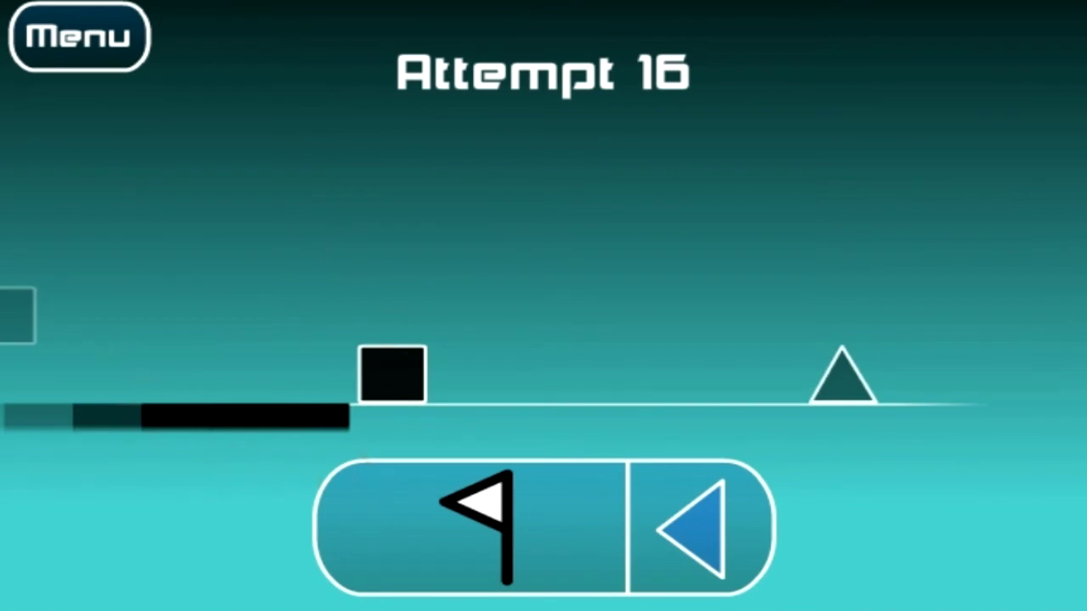
# Step: Jump the first spike, mid-stretch spikes and triple spikes, then hop onto the block steps
pyautogui.press('space')
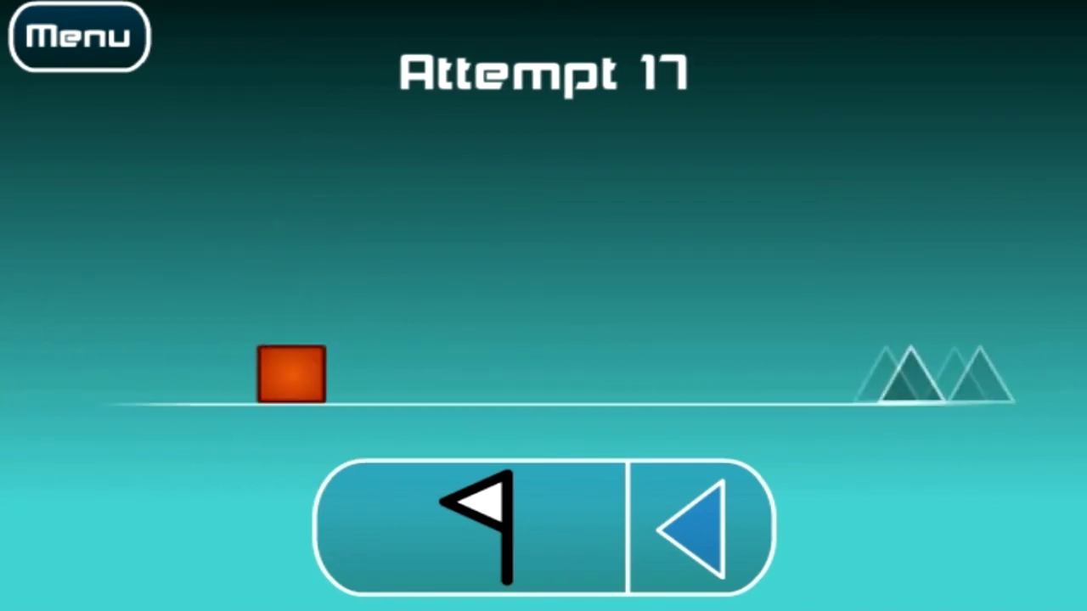
pyautogui.press('space')
pyautogui.press('space')
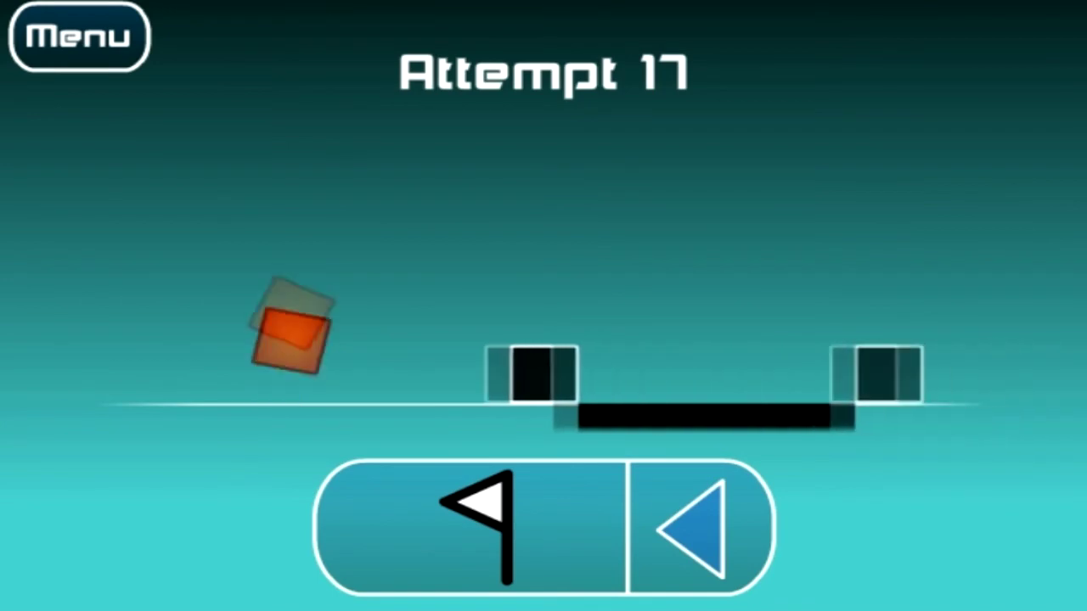
pyautogui.press('space')
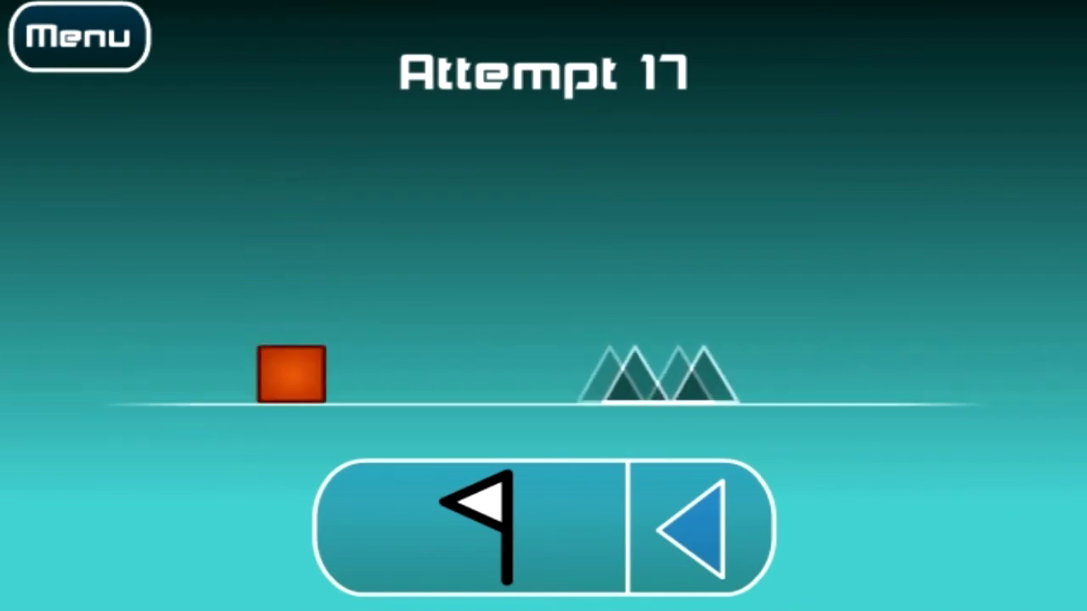
pyautogui.press('space')
pyautogui.press('space')
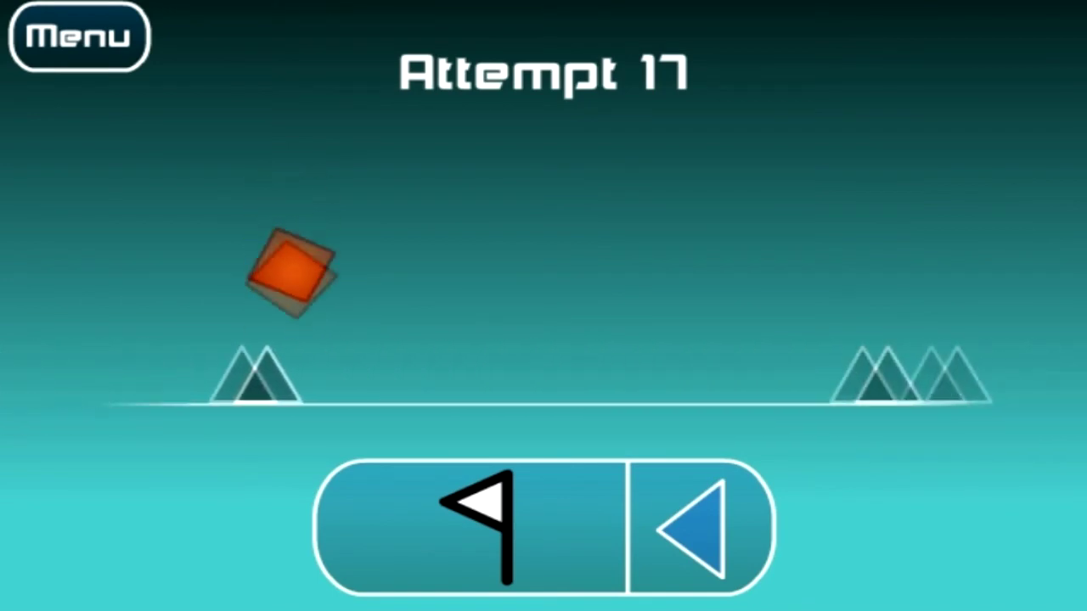
pyautogui.press('space')
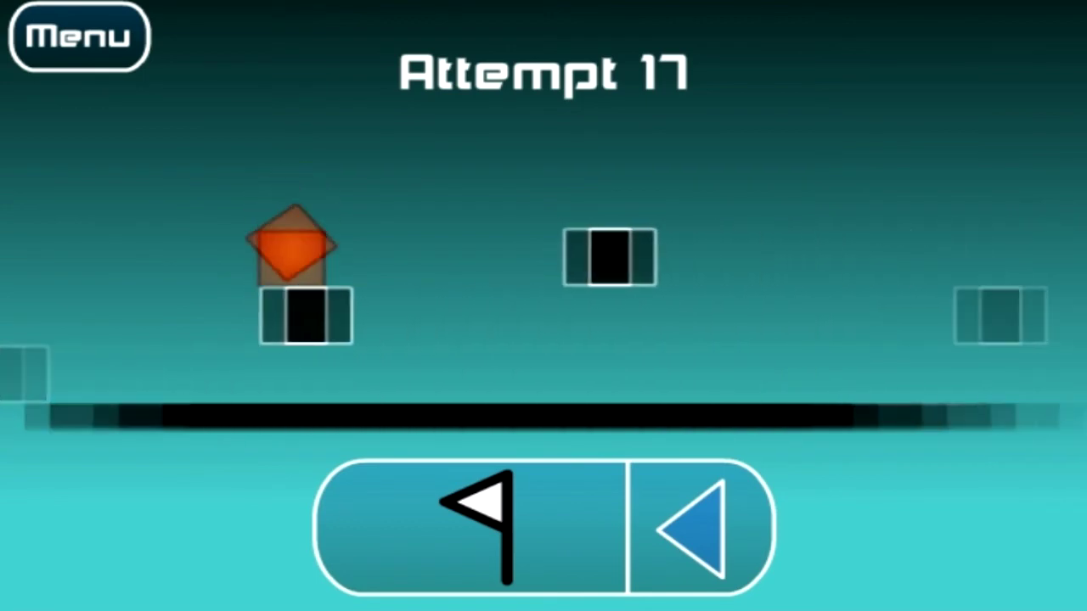
pyautogui.press('space')
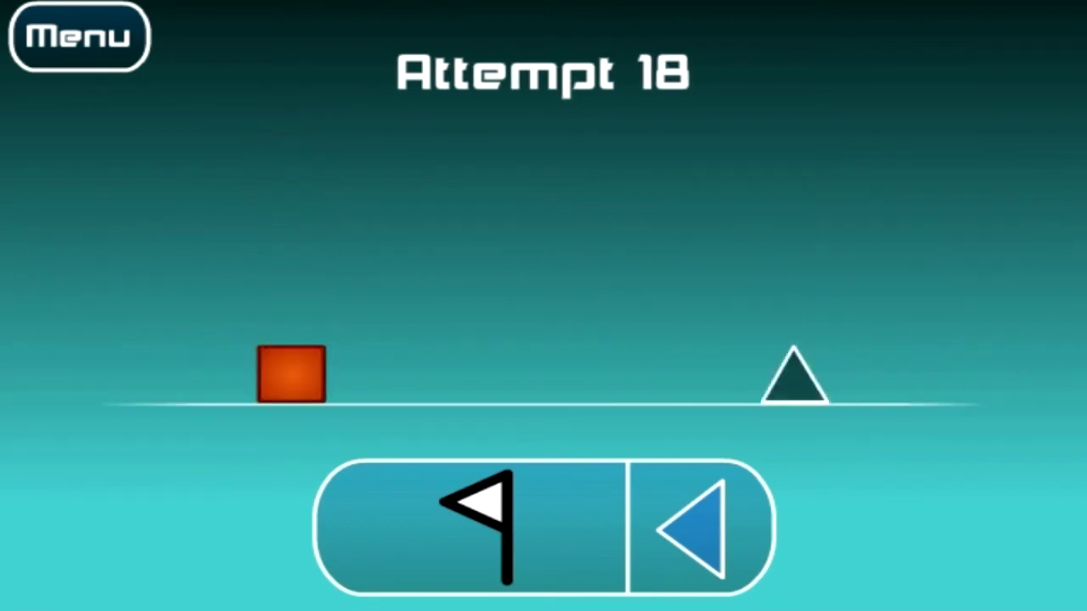
# Step: Clear a single spike, triple spikes, black blocks and the double spikes with block steps
pyautogui.press('space')
pyautogui.press('space')
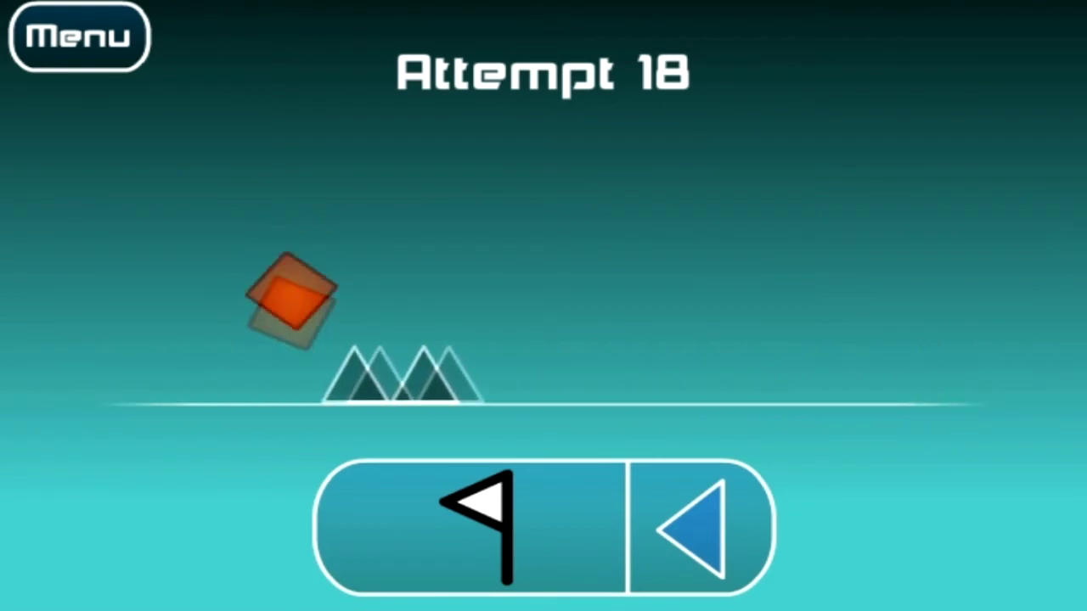
pyautogui.press('space')
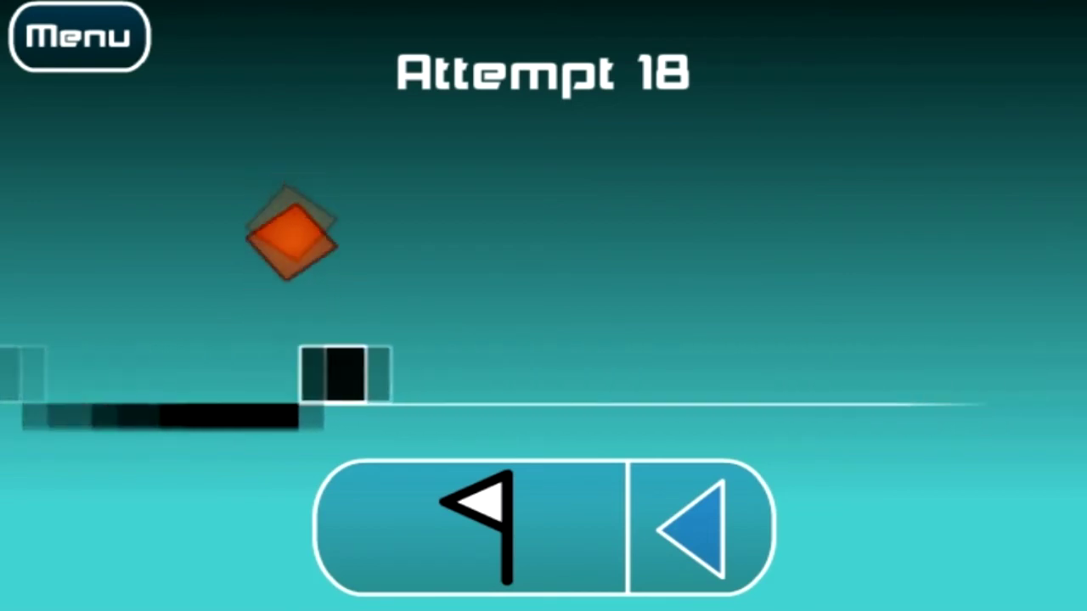
pyautogui.press('space')
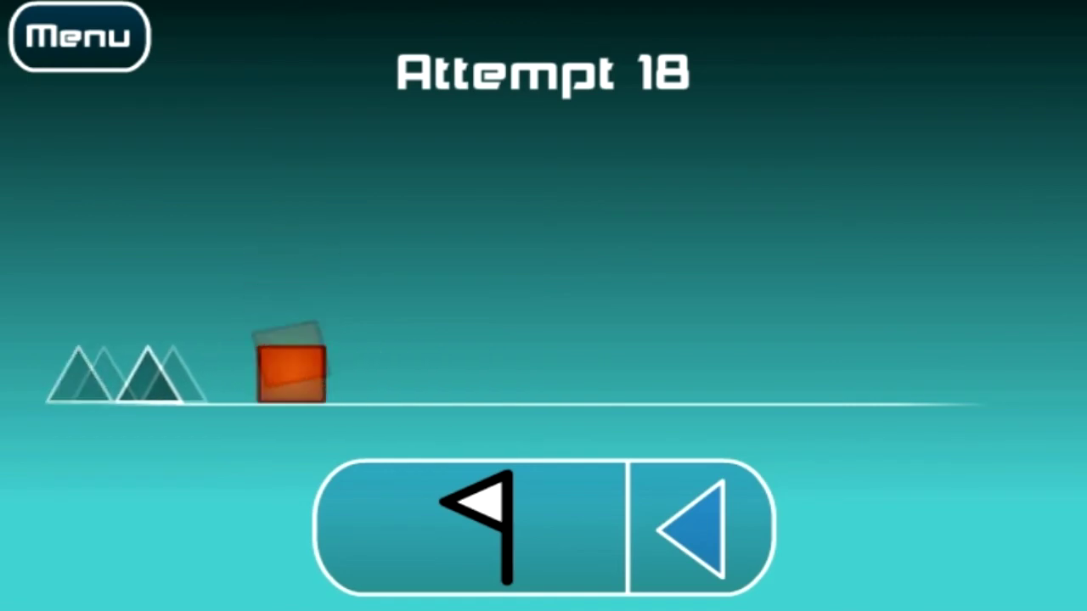
pyautogui.press('space')
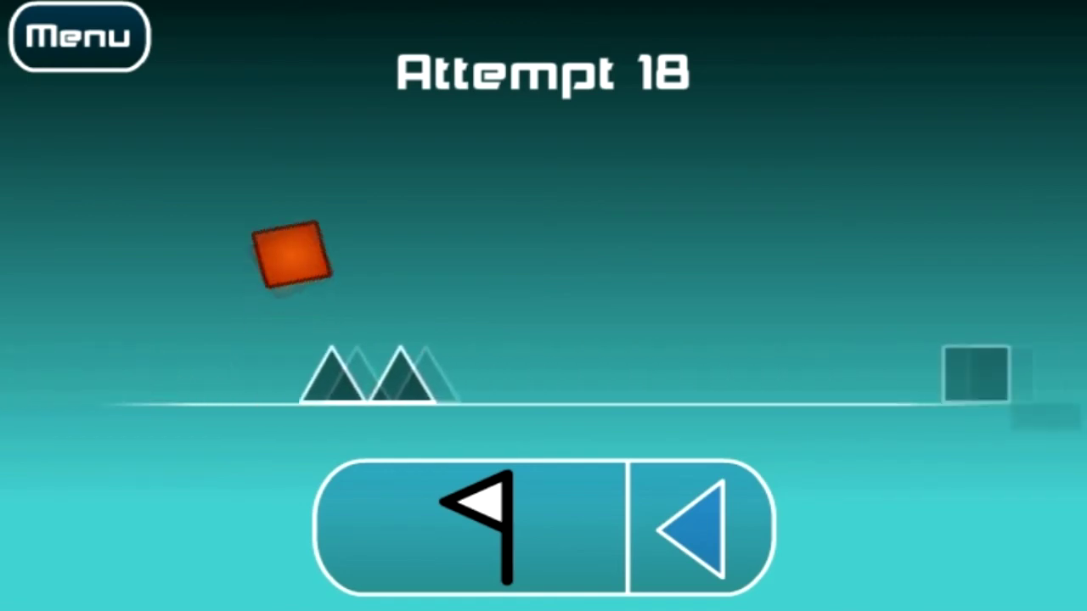
pyautogui.press('space')
pyautogui.press('space')
# Step: On attempt 19, clear spikes and the gap, then hop across the raised blocks
pyautogui.press('space')
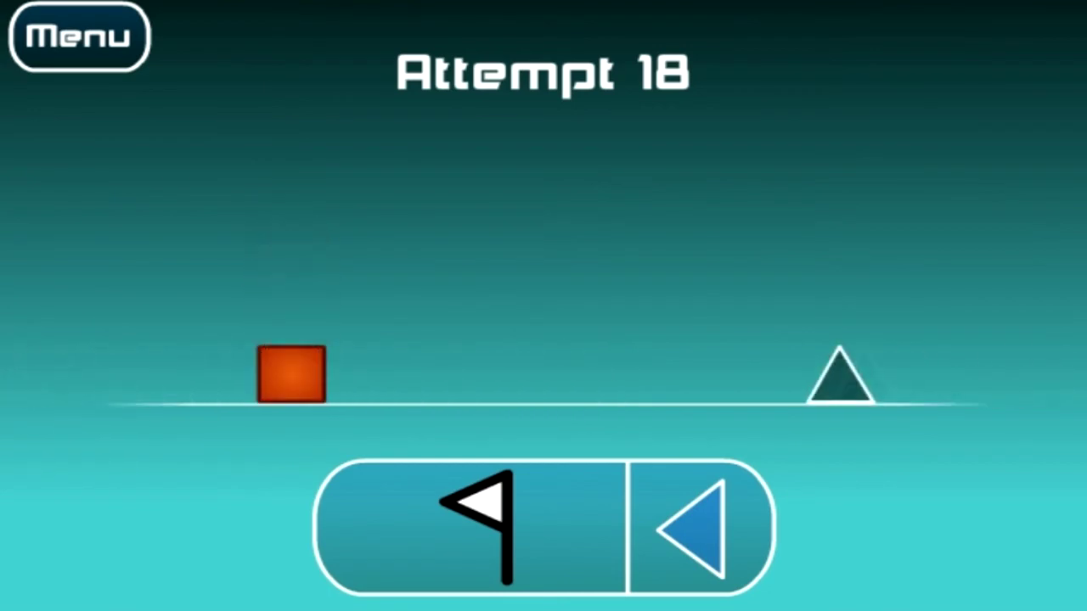
pyautogui.press('space')
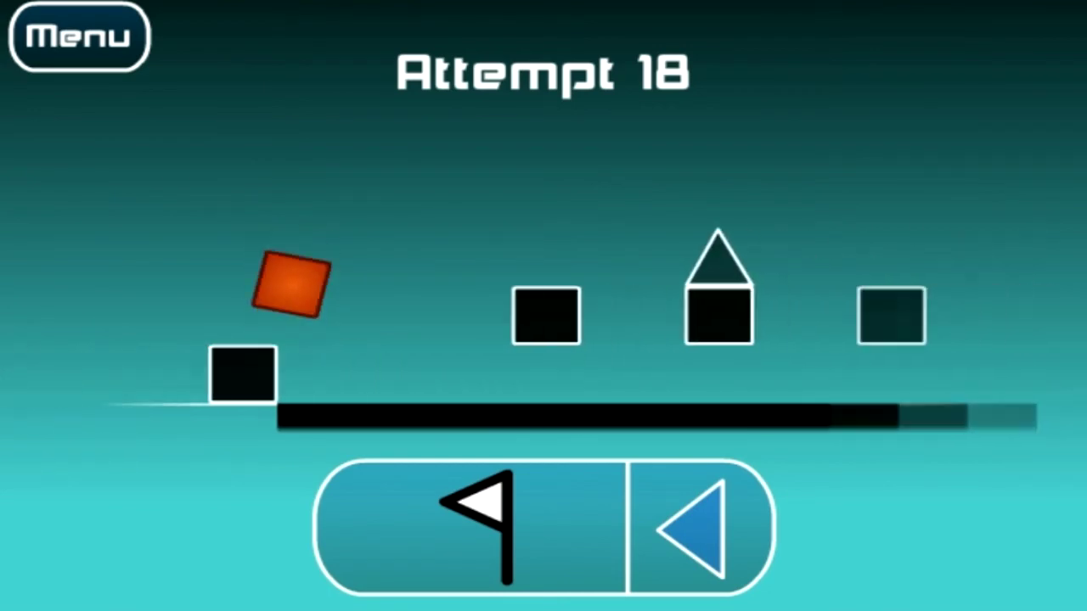
pyautogui.press('space')
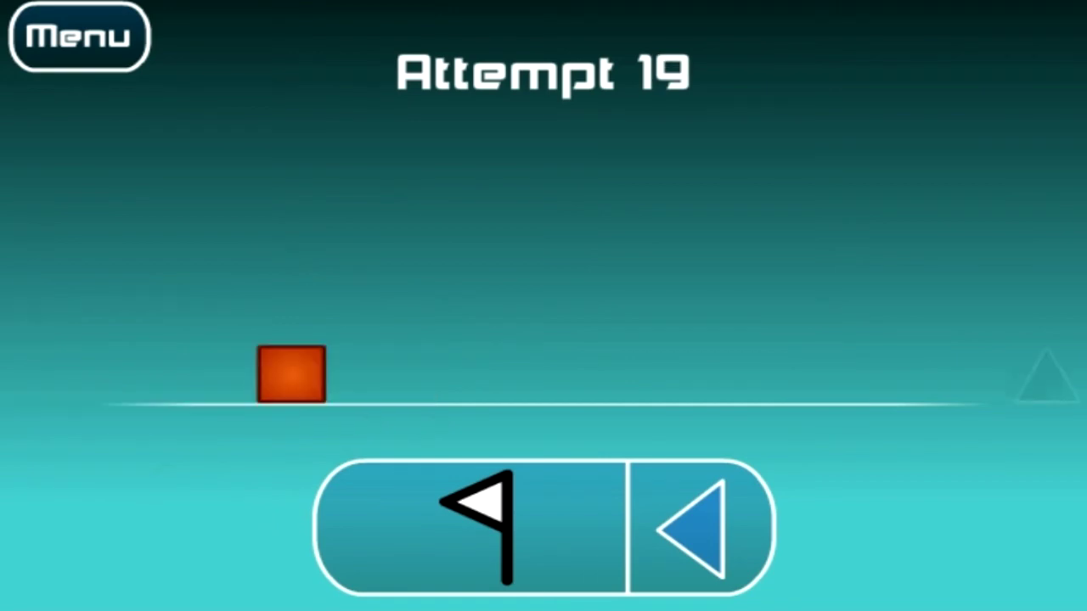
pyautogui.press('space')
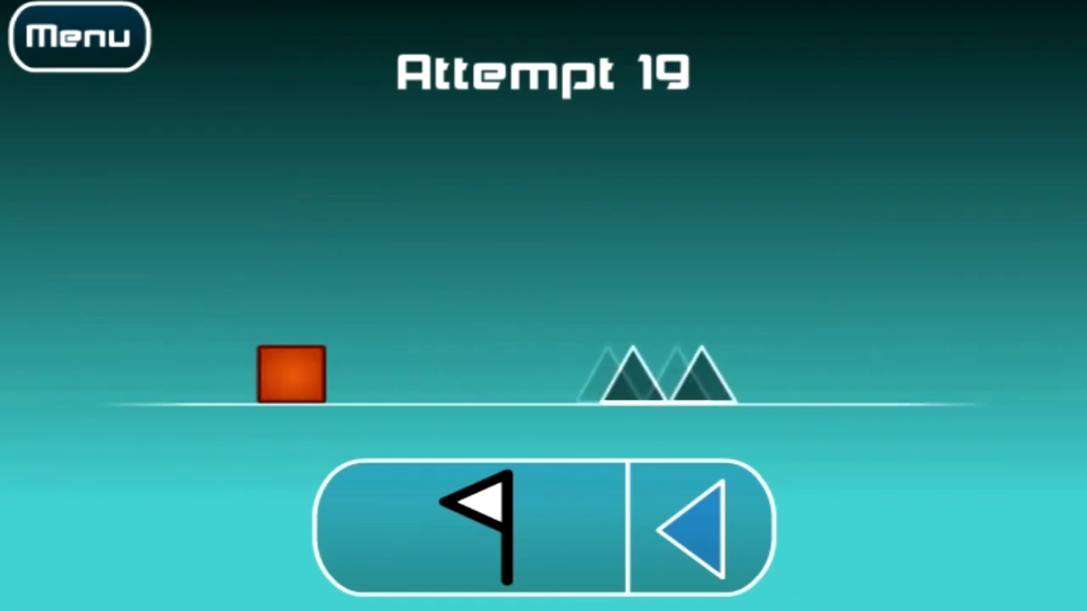
pyautogui.press('space')
pyautogui.press('space')
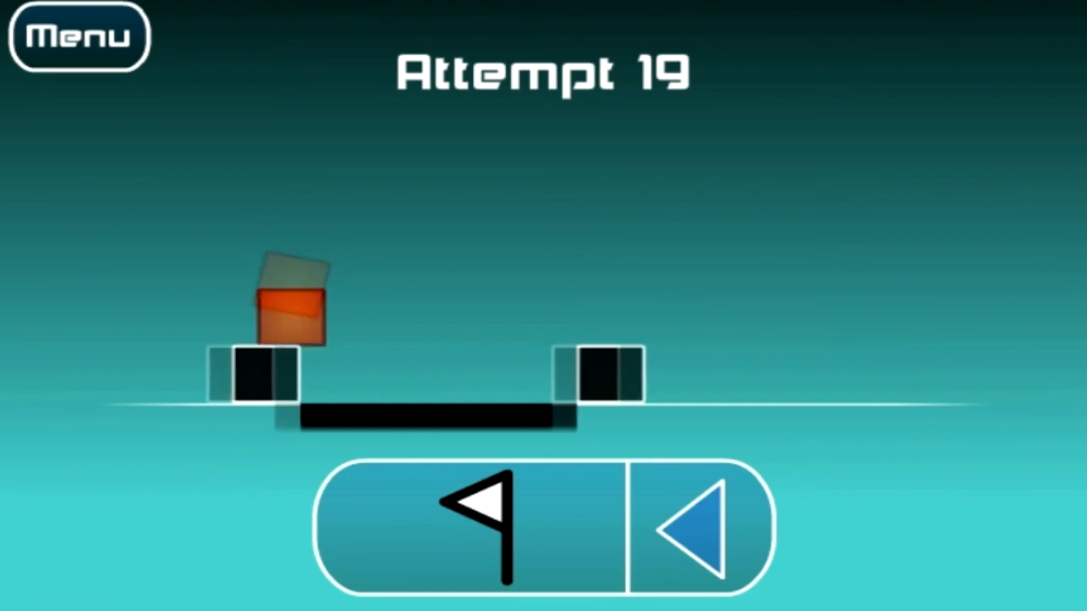
pyautogui.press('space')
pyautogui.press('space')
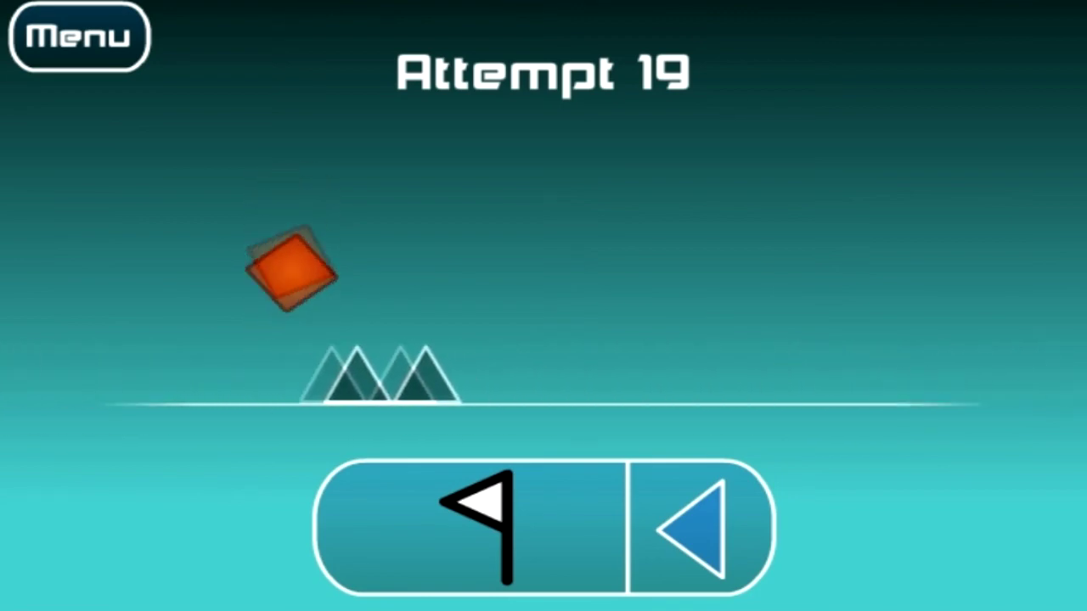
pyautogui.press('space')
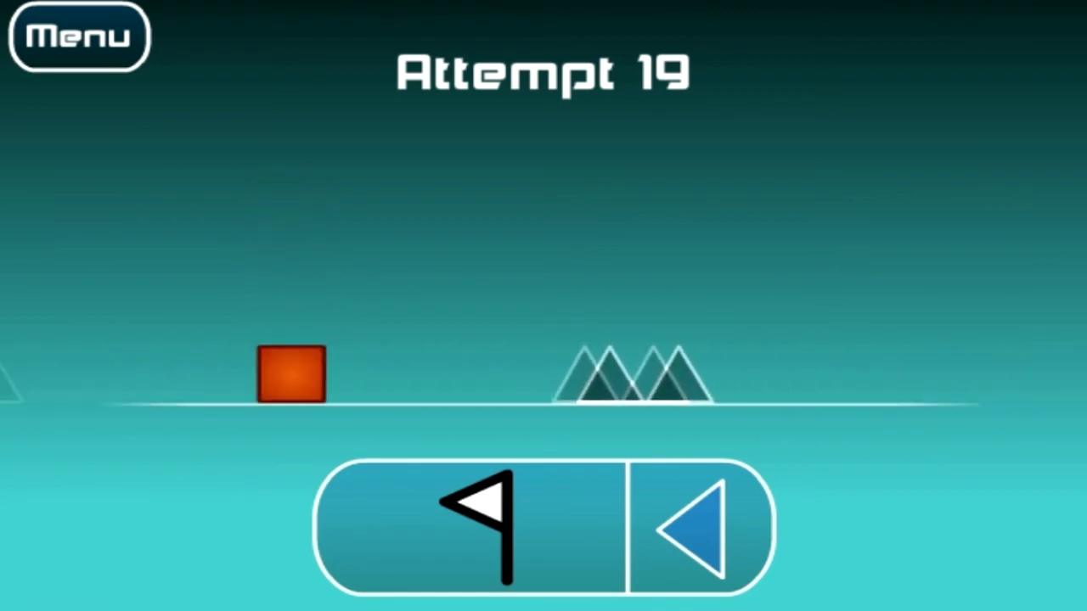
pyautogui.press('space')
pyautogui.press('space')
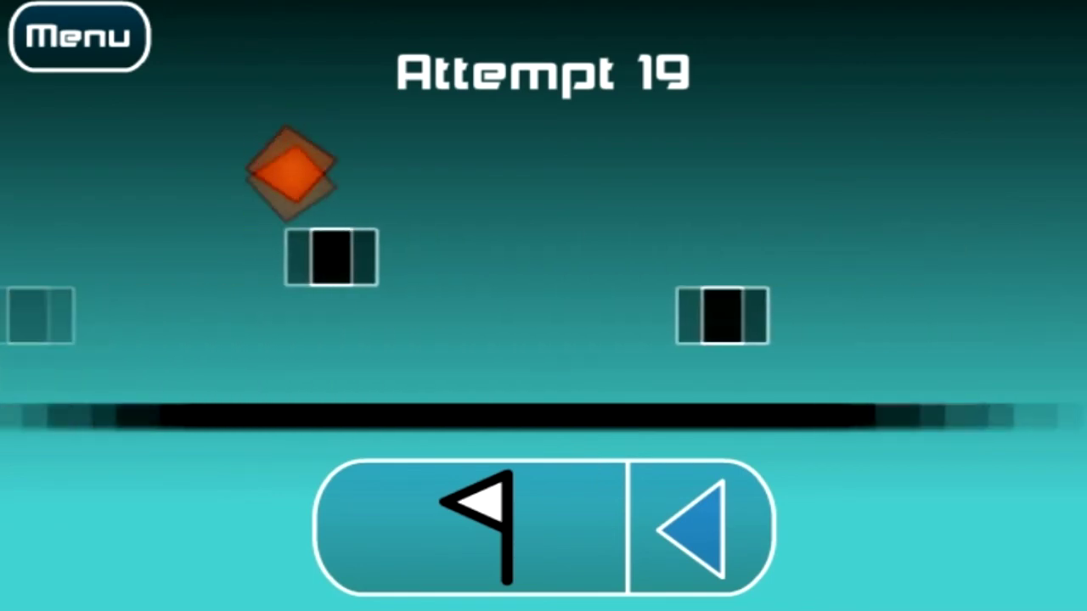
pyautogui.press('space')
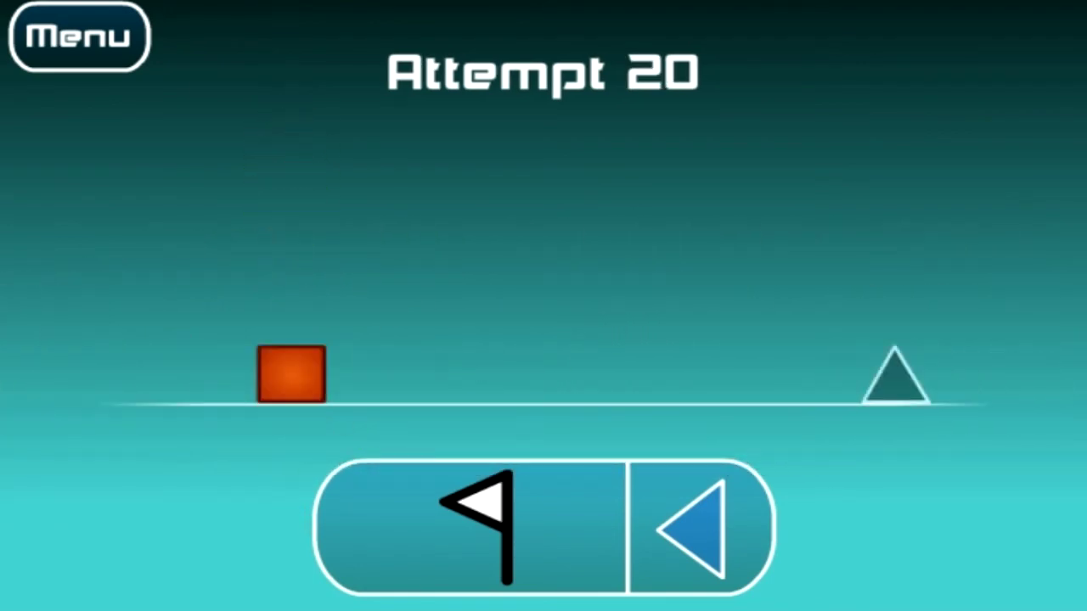
# Step: On attempt 20, clear a single spike, a spike cluster, the block gap and two spike pairs
pyautogui.press('space')
pyautogui.press('space')
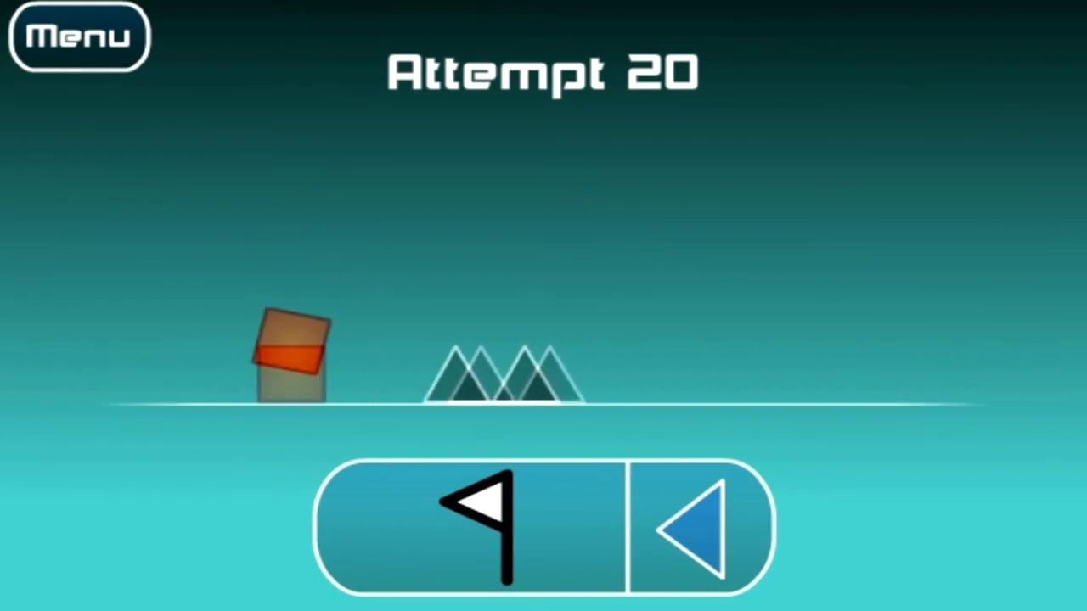
pyautogui.press('space')
pyautogui.press('space')
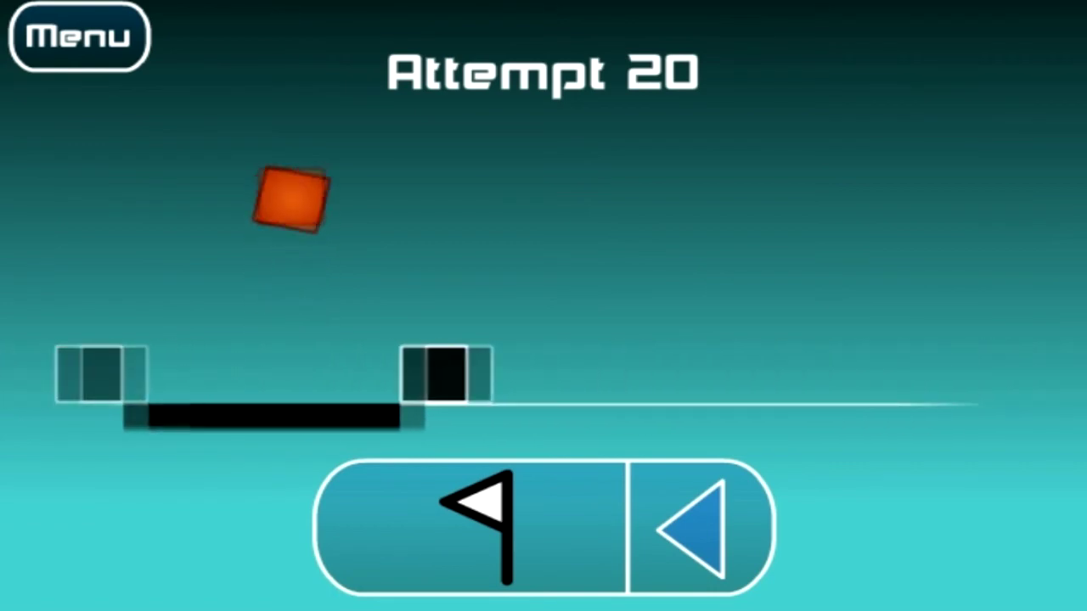
pyautogui.press('space')
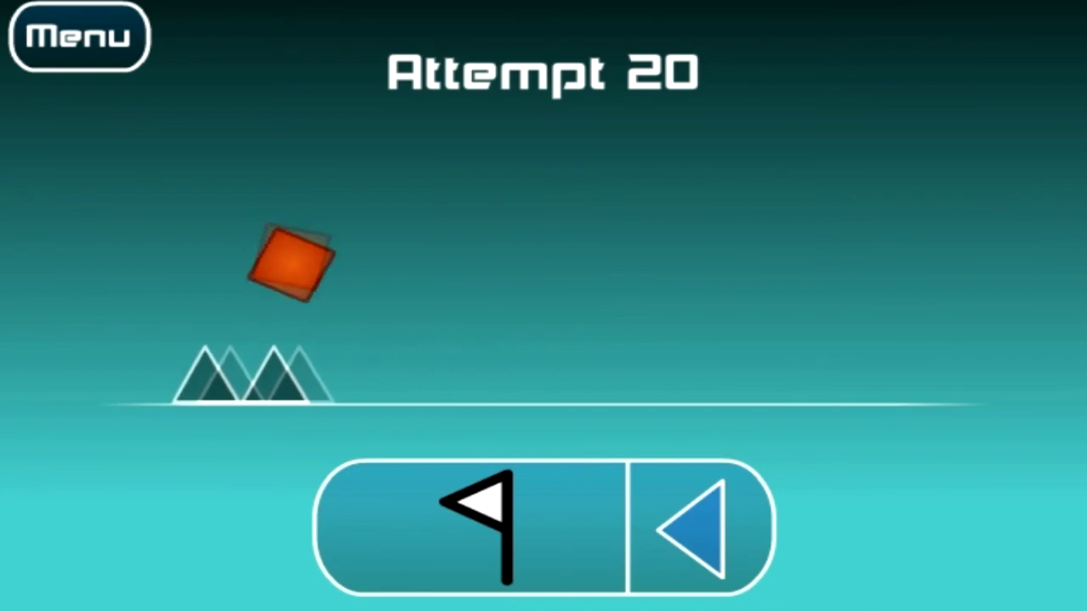
pyautogui.press('space')
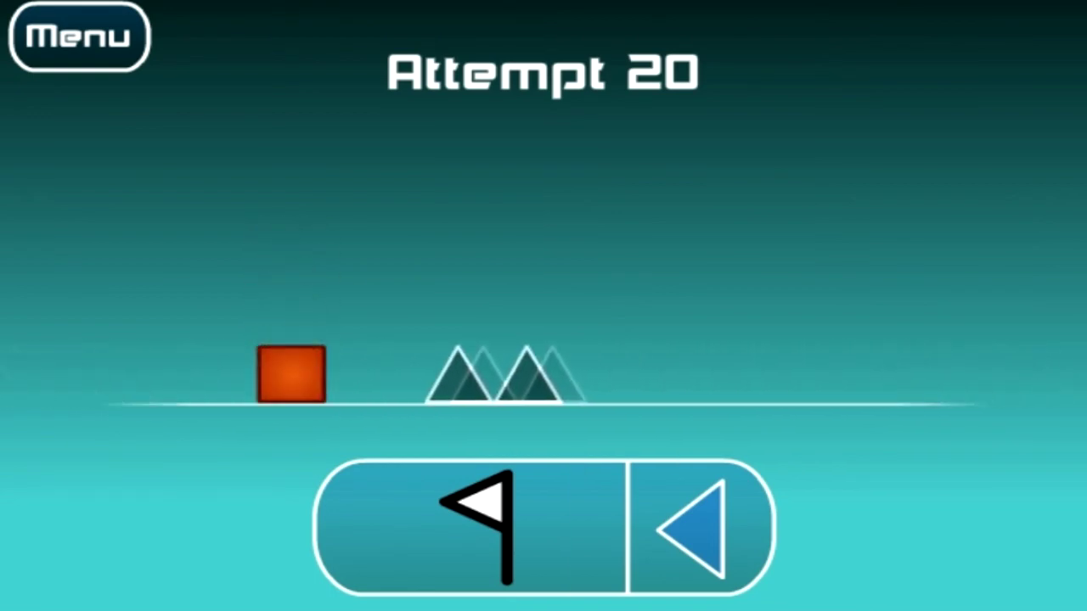
pyautogui.press('space')
pyautogui.press('space')
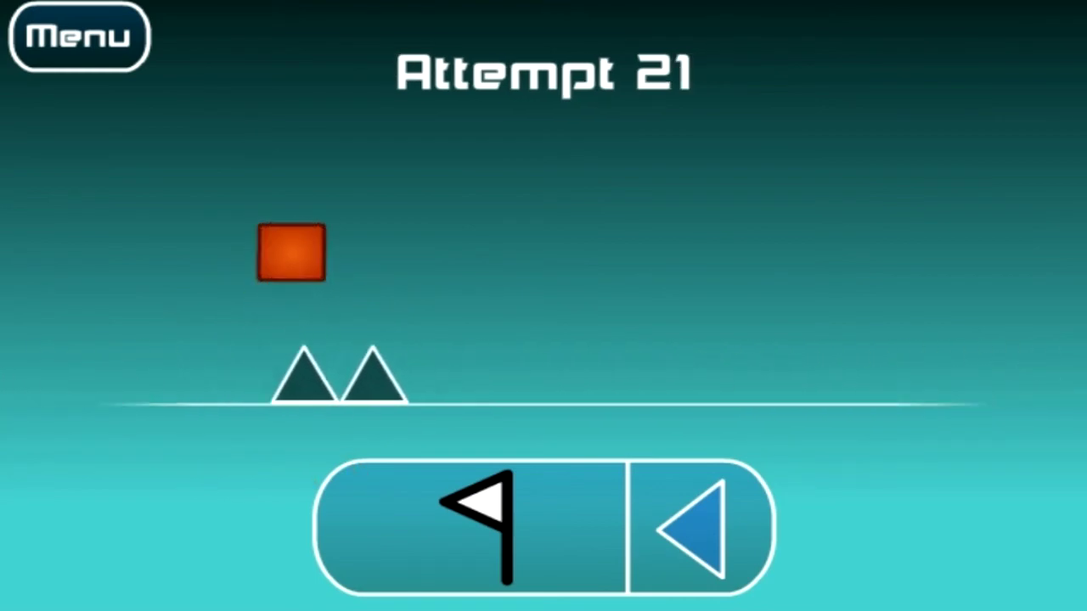
# Step: On attempt 21, clear spike pairs and clusters and climb the ascending and raised blocks
pyautogui.press('space')
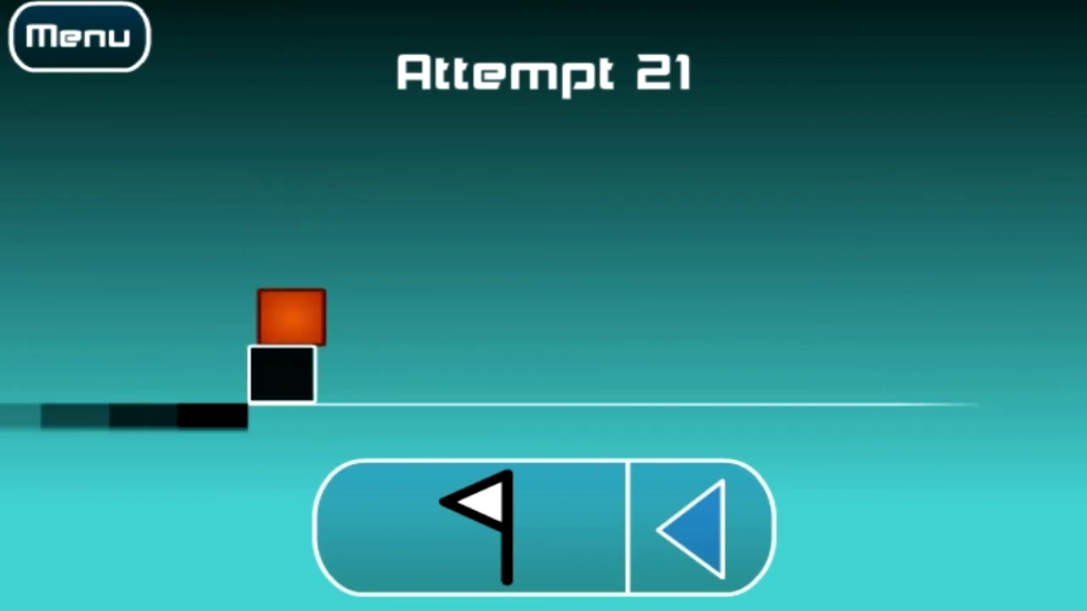
pyautogui.press('space')
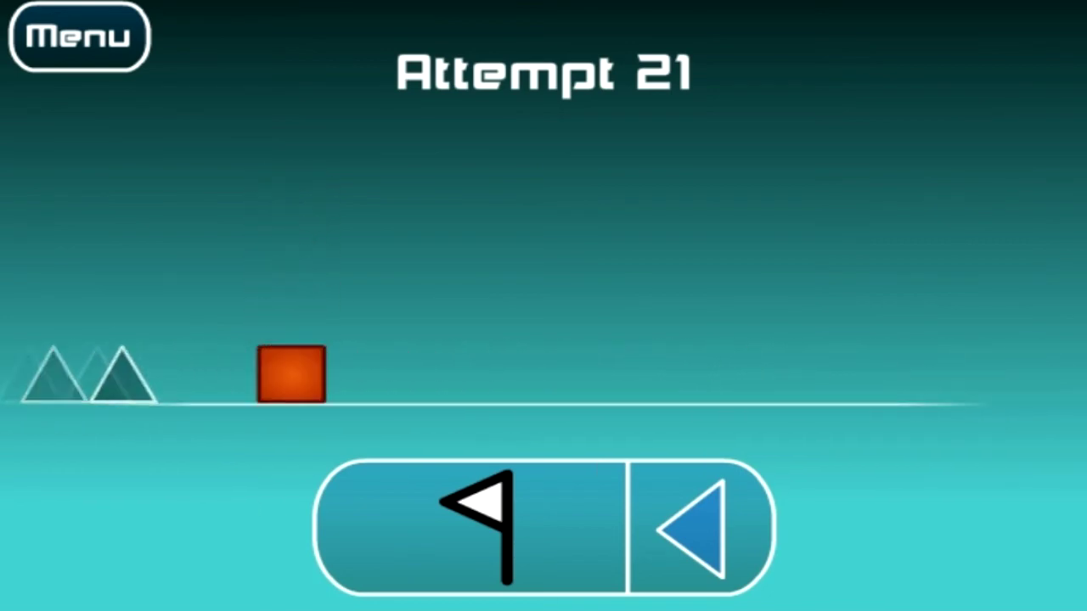
pyautogui.press('space')
pyautogui.press('space')
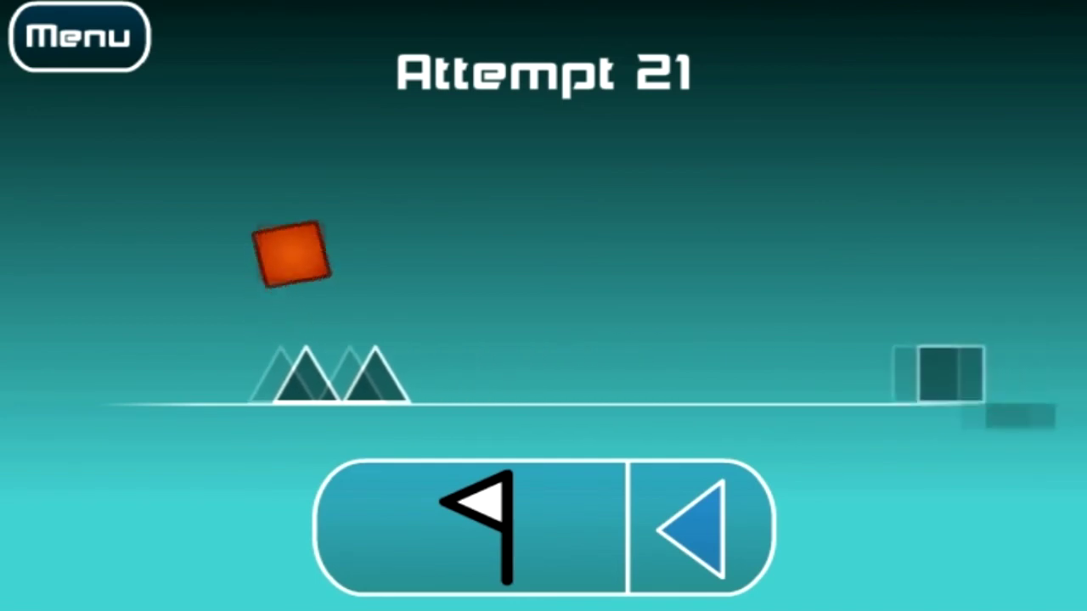
pyautogui.press('space')
pyautogui.press('space')
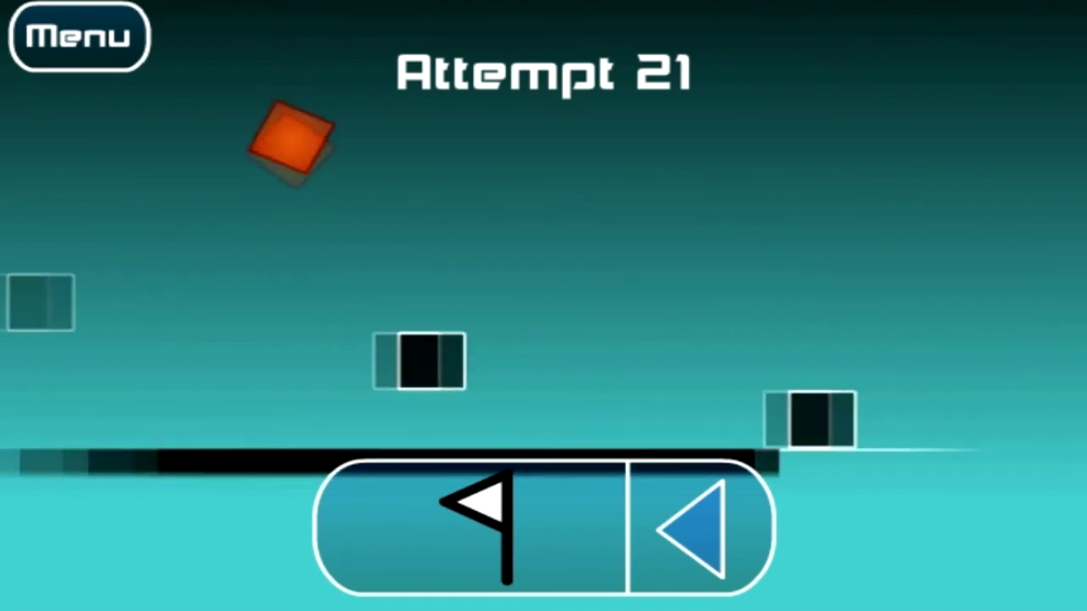
pyautogui.press('space')
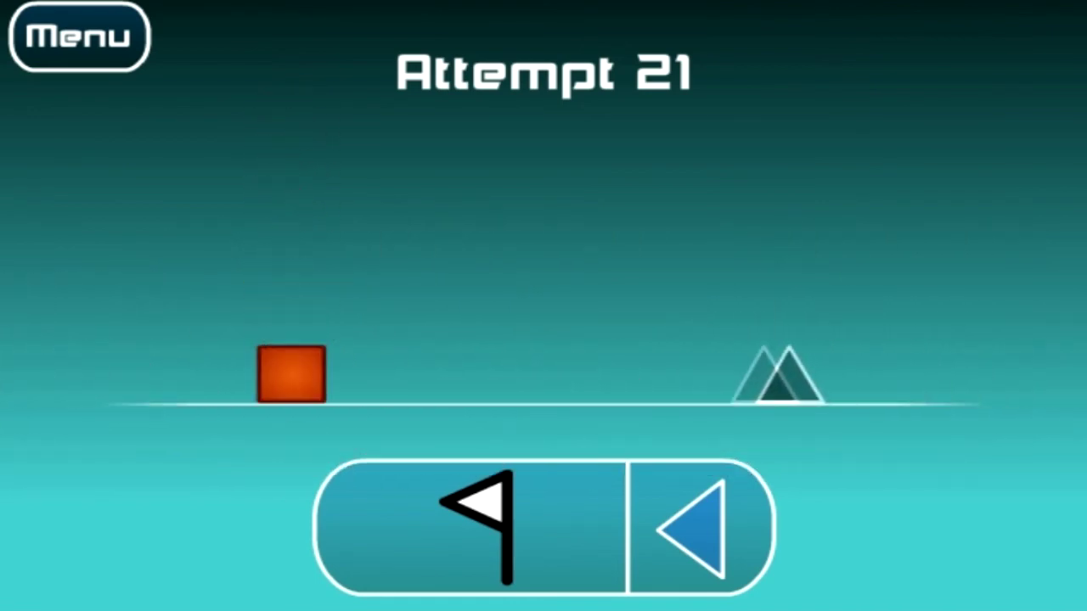
pyautogui.press('space')
pyautogui.press('space')
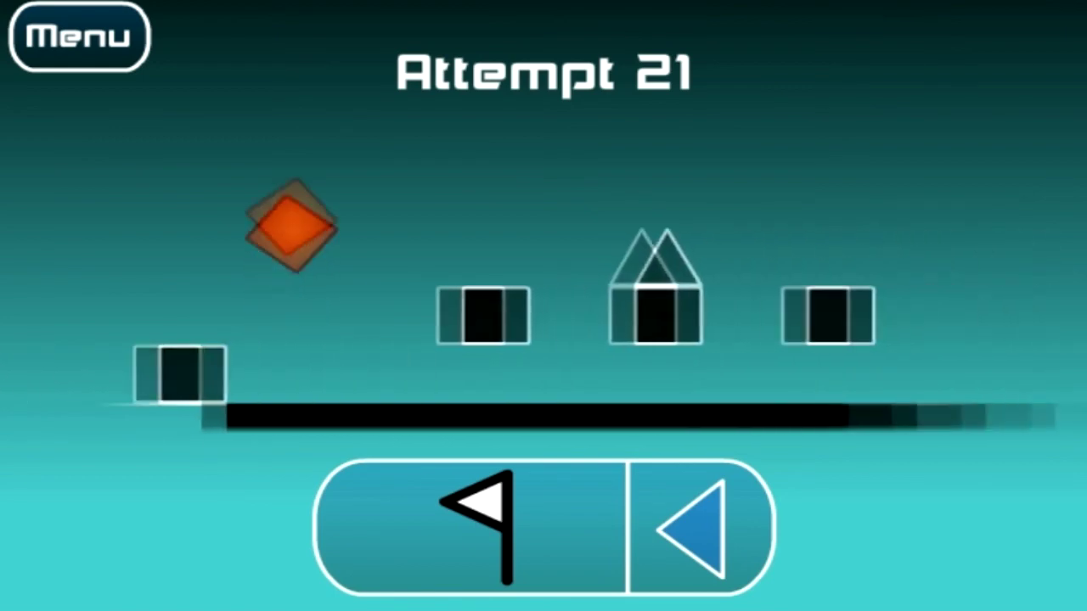
pyautogui.press('space')
pyautogui.press('space')
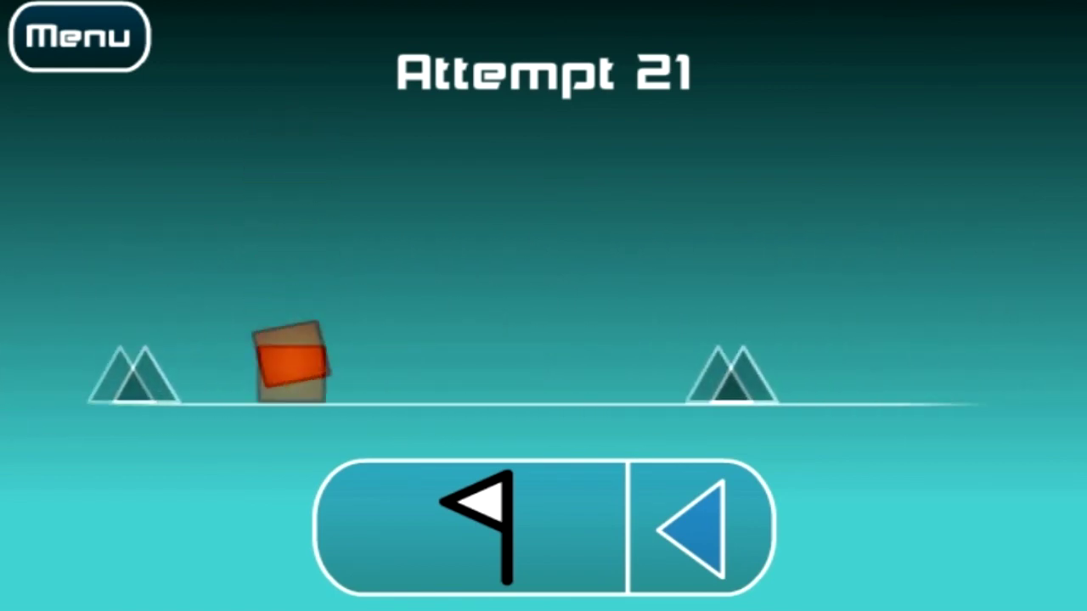
pyautogui.press('space')
pyautogui.press('space')
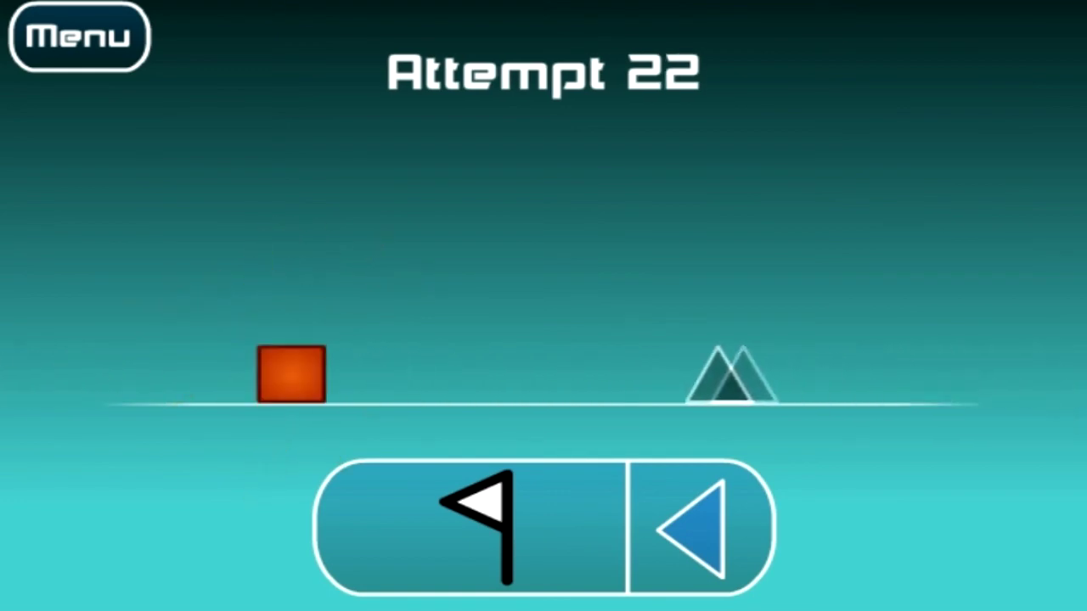
# Step: On attempt 22, clear three spike pairs and hop the pit between two blocks
pyautogui.press('space')
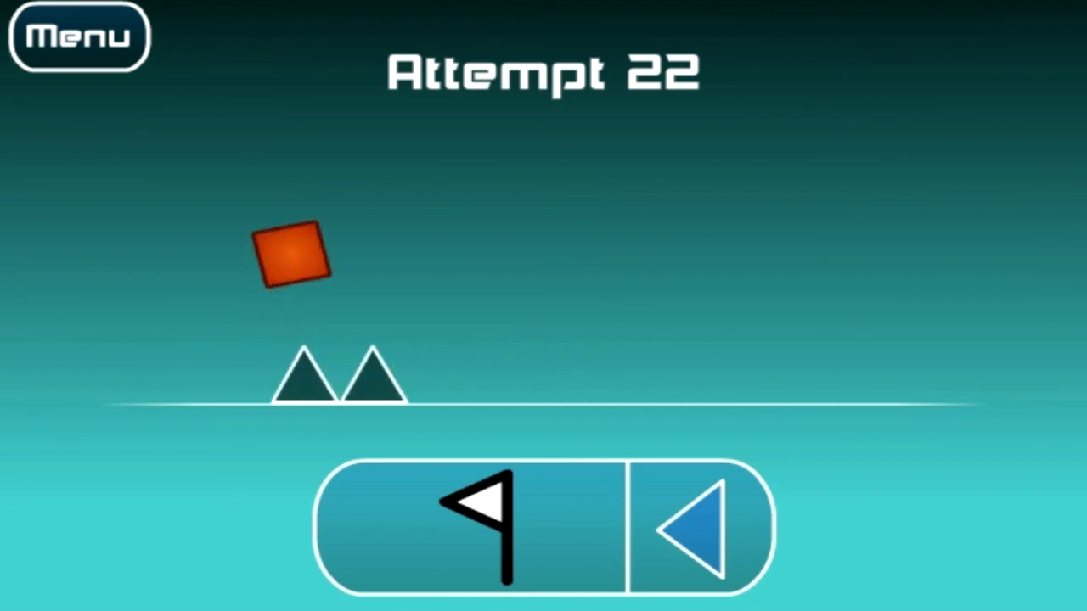
pyautogui.press('space')
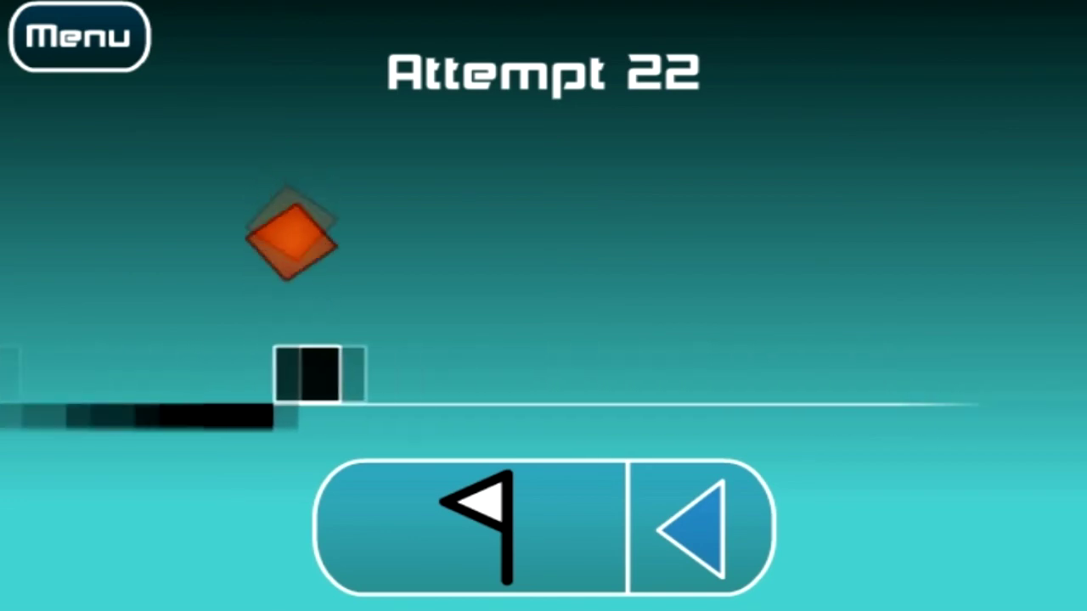
pyautogui.press('space')
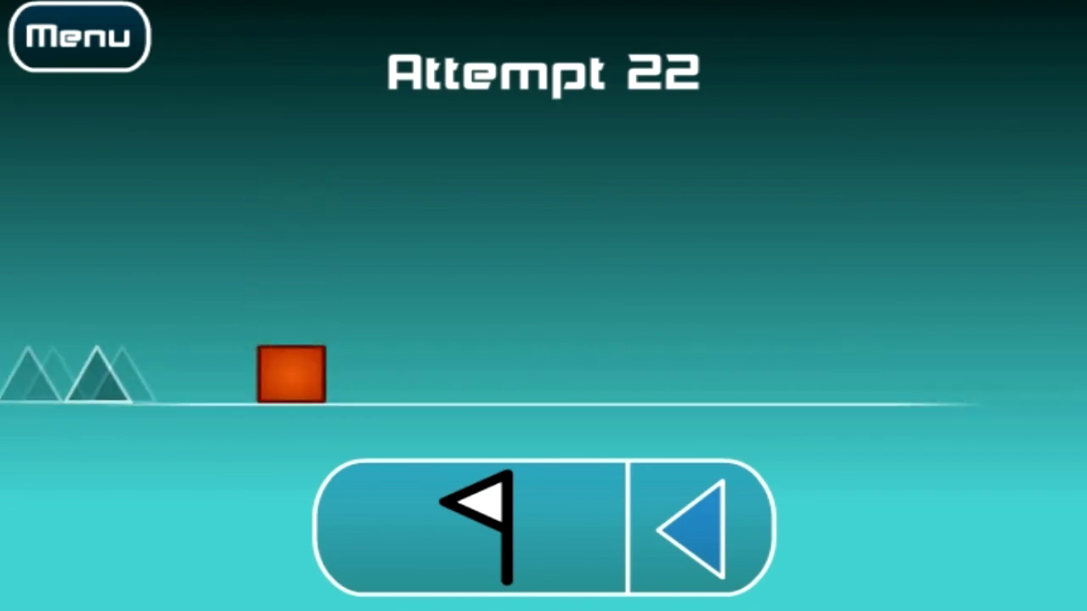
pyautogui.press('space')
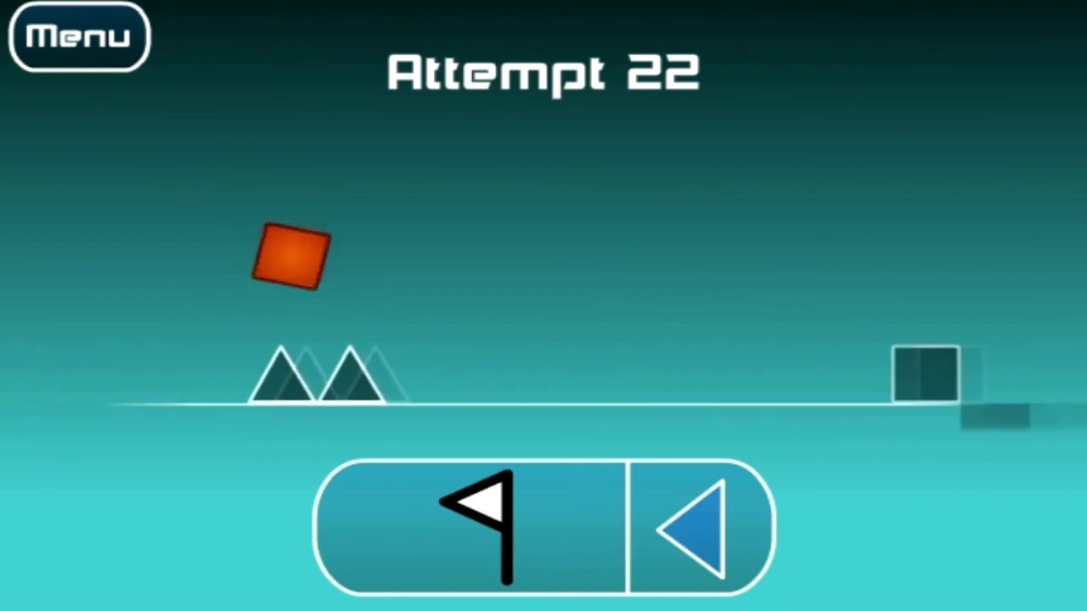
# Step: Climb the block steps, clearing a single spike and more spikes along the way
pyautogui.press('space')
pyautogui.press('space')
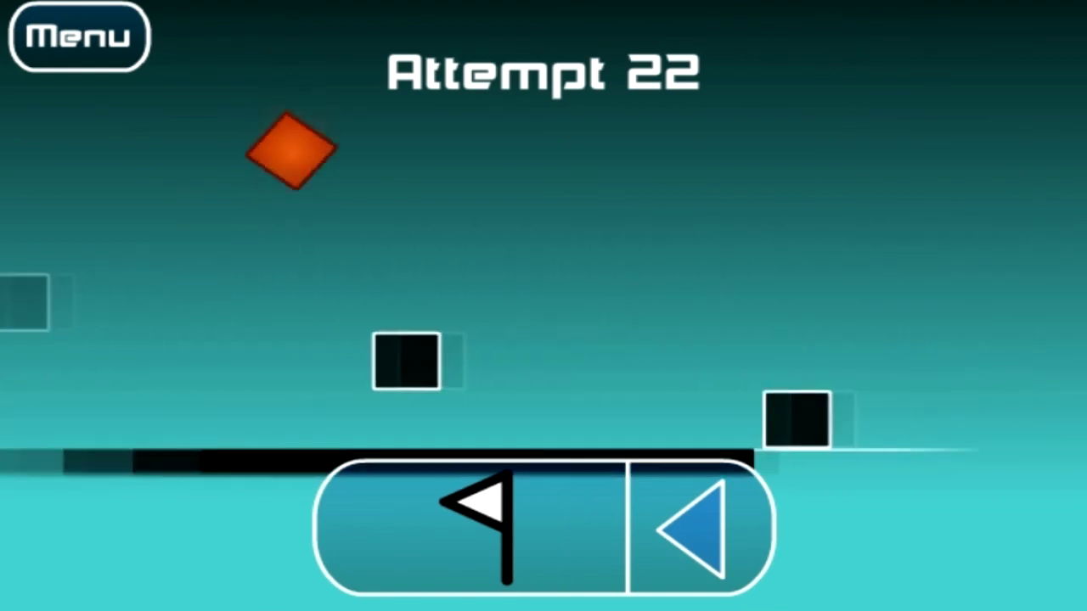
pyautogui.press('space')
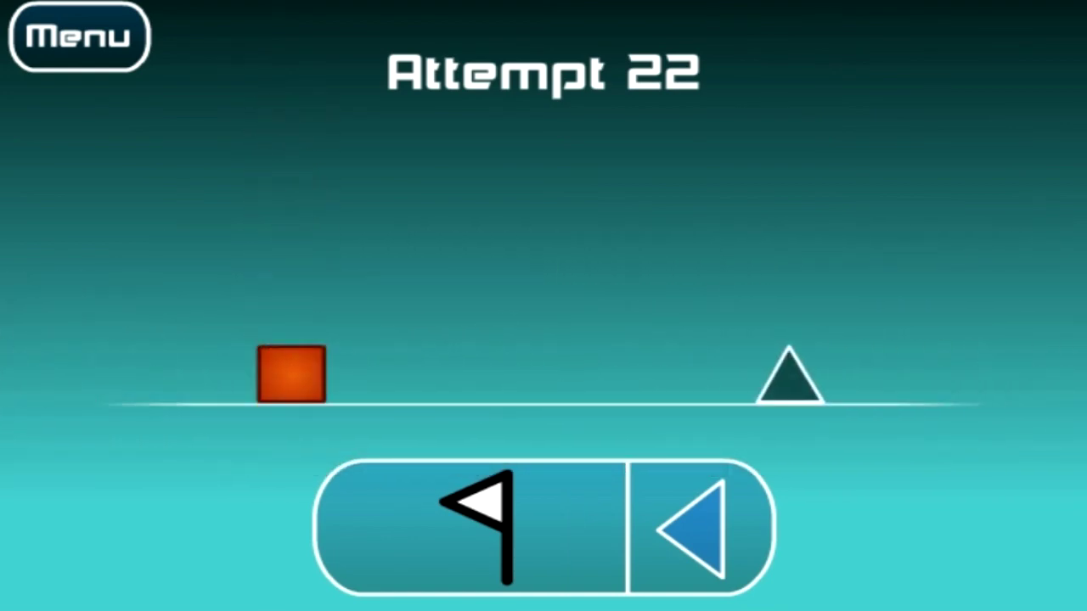
pyautogui.press('space')
pyautogui.press('space')
pyautogui.press('space')
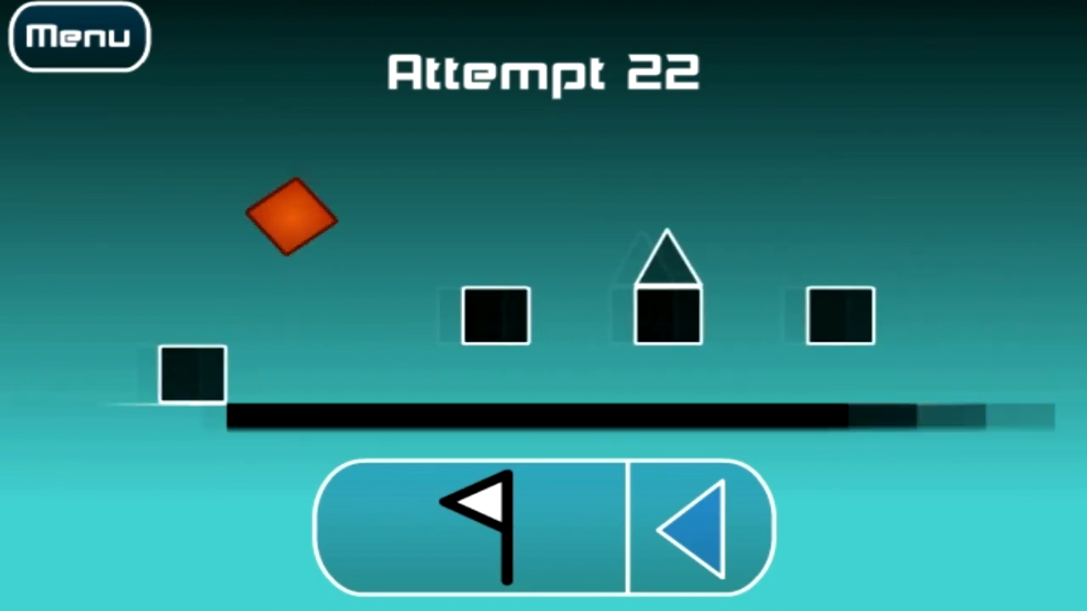
pyautogui.press('space')
pyautogui.press('space')
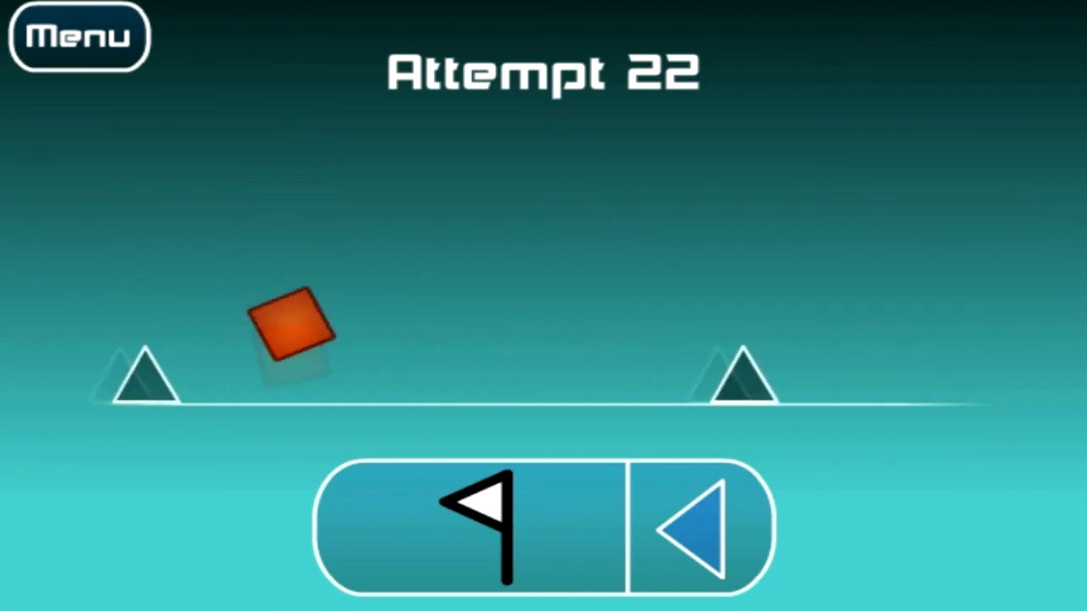
pyautogui.press('space')
pyautogui.press('space')
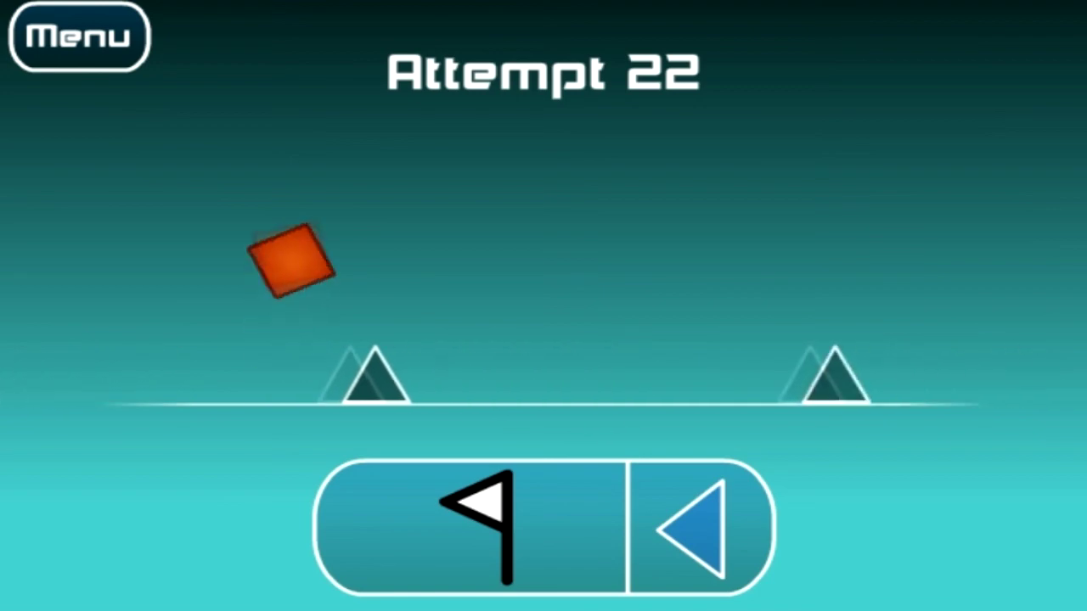
pyautogui.press('space')
pyautogui.press('space')
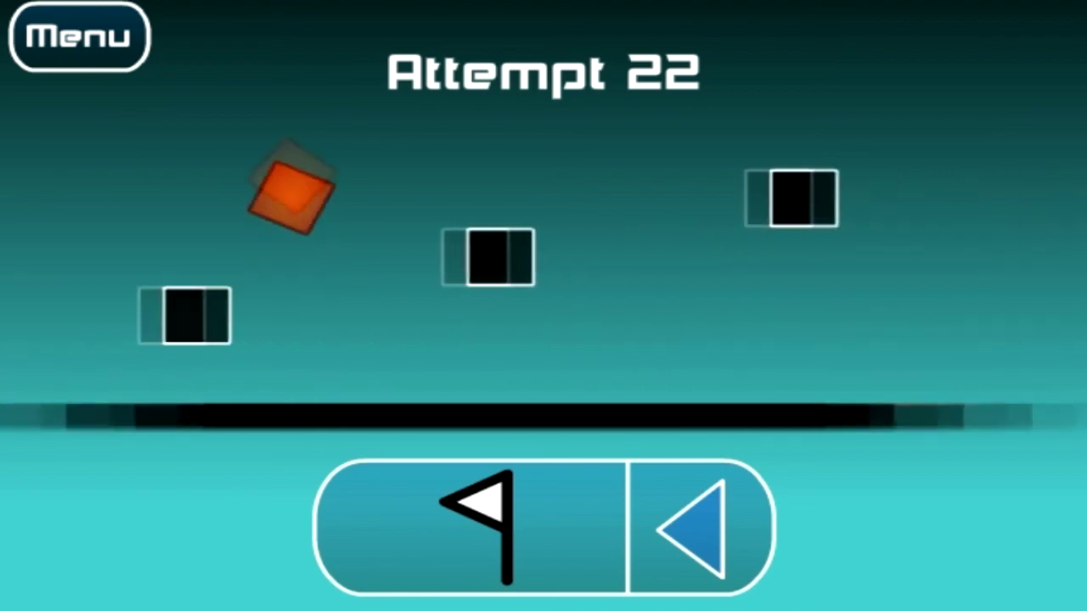
pyautogui.press('space')
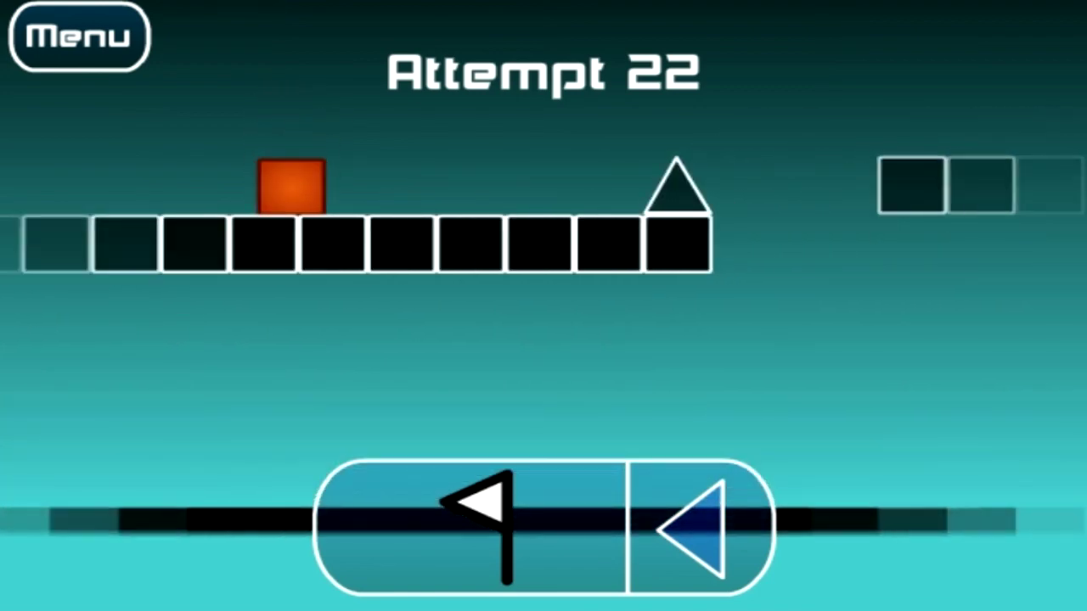